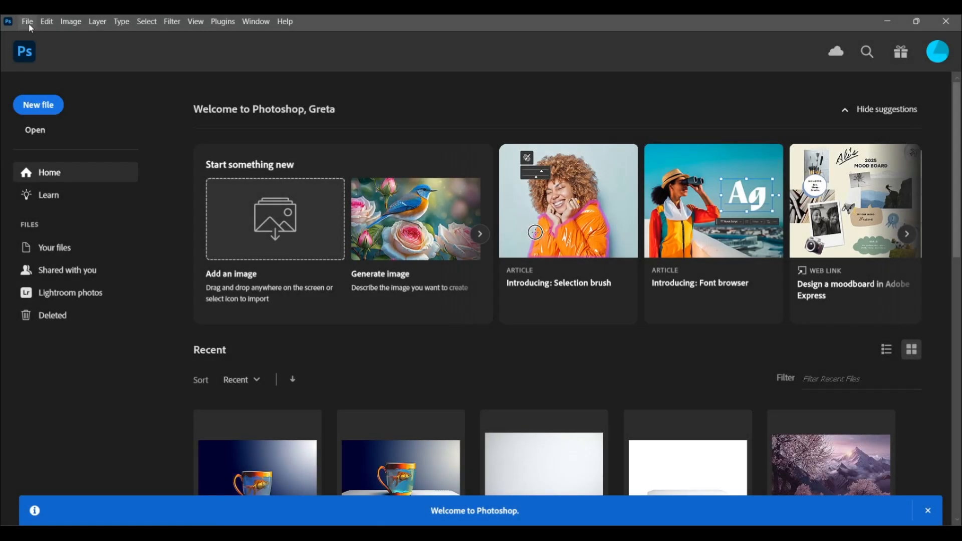
- Create a new 1920 x 1080 px document at 72 ppi in RGB Color with a white background
{"action": "left_click", "coordinate": [36, 35]}
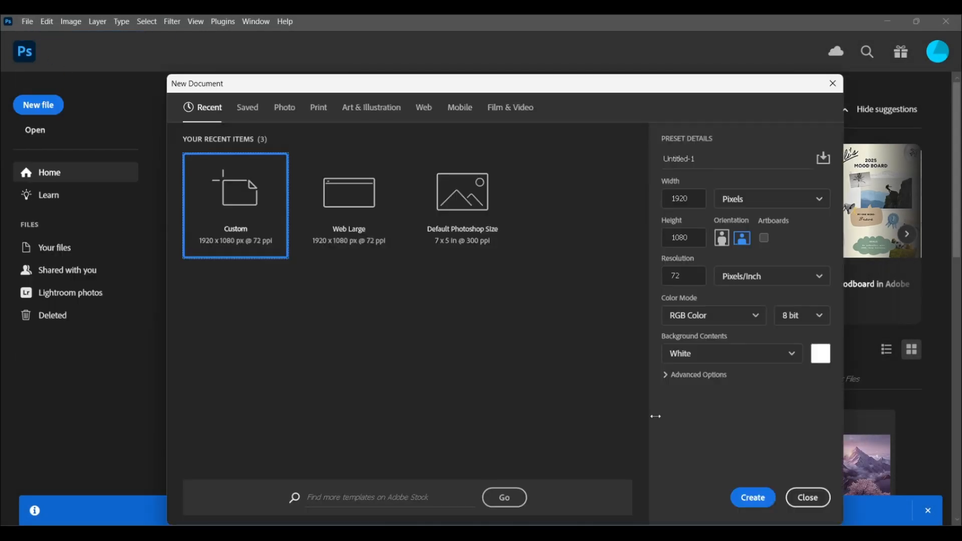
{"action": "left_click", "coordinate": [752, 497]}
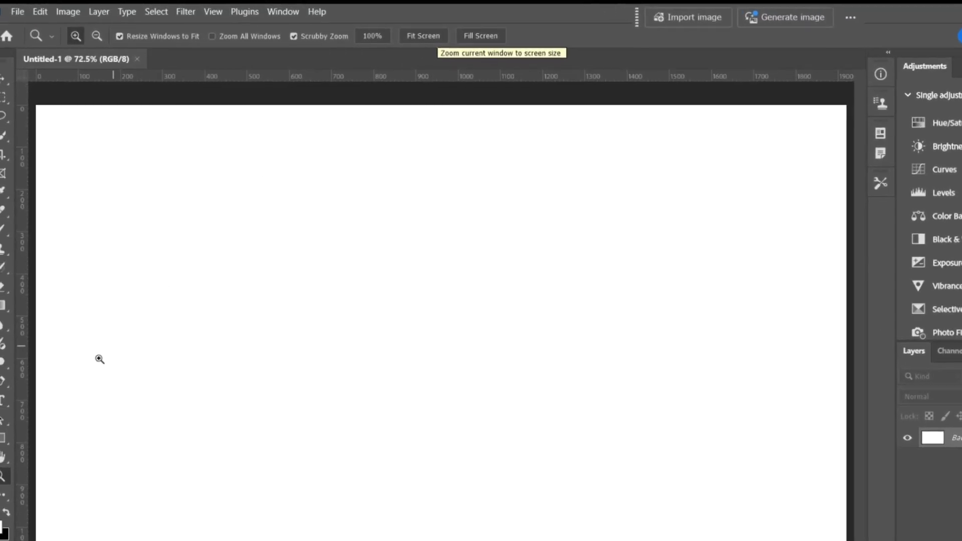
- Fill the canvas with a radial white-to-black gradient starting at the upper right edge and fading toward the lower left, then hide its guides
{"action": "left_click", "coordinate": [20, 340]}
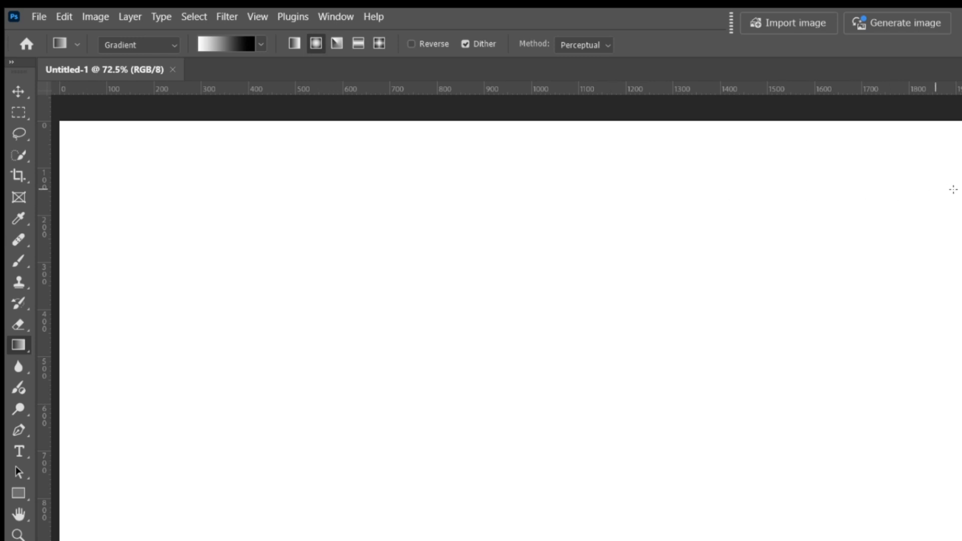
{"action": "left_click_drag", "start_coordinate": [961, 185], "coordinate": [404, 439]}
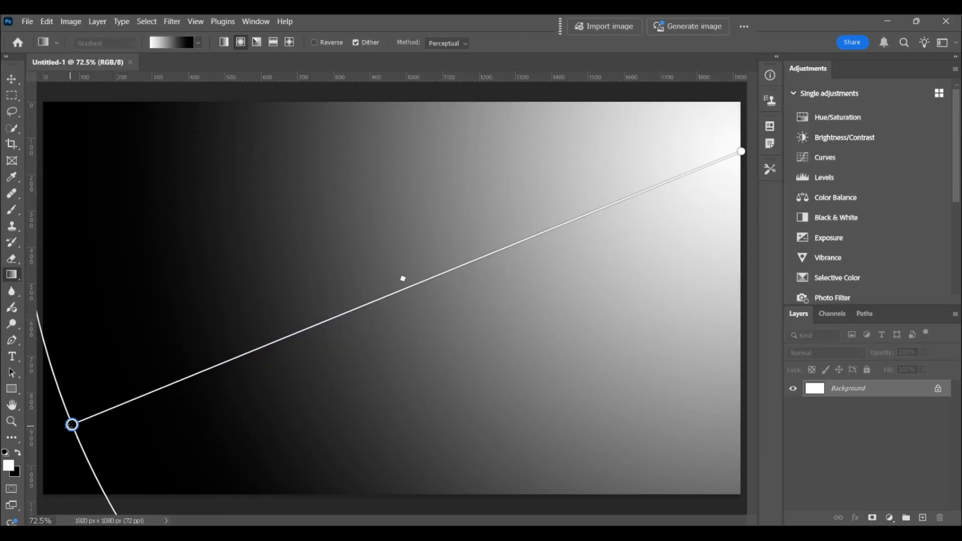
{"action": "left_click_drag", "start_coordinate": [324, 336], "coordinate": [247, 347]}
{"action": "left_click_drag", "start_coordinate": [491, 240], "coordinate": [466, 249]}
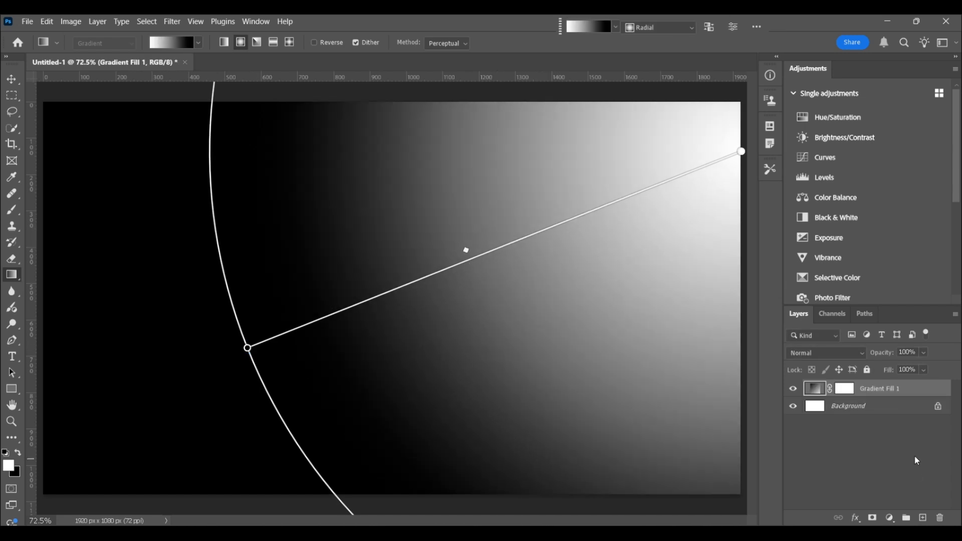
{"action": "key", "text": "ctrl+h"}
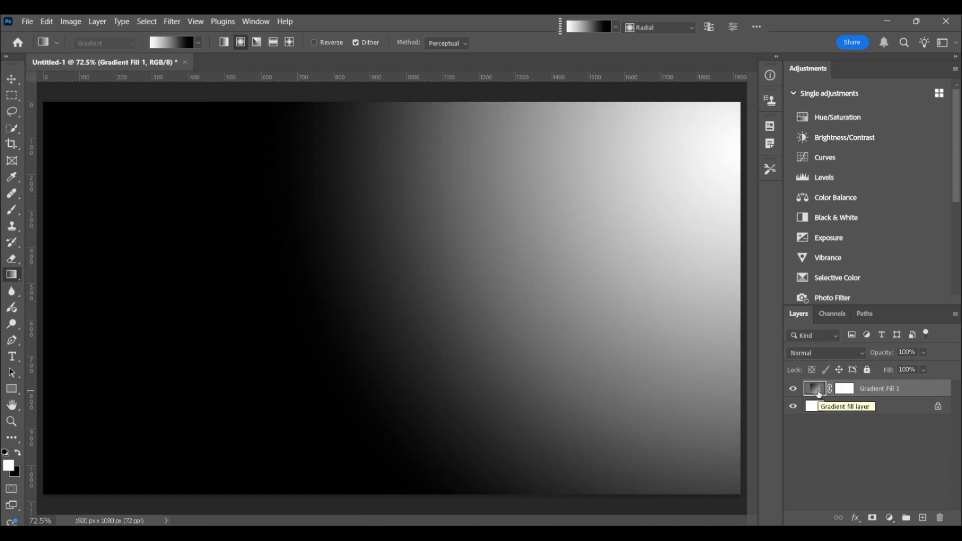
- Place the "white table" image as an embedded object in the document
{"action": "left_click", "coordinate": [22, 21]}
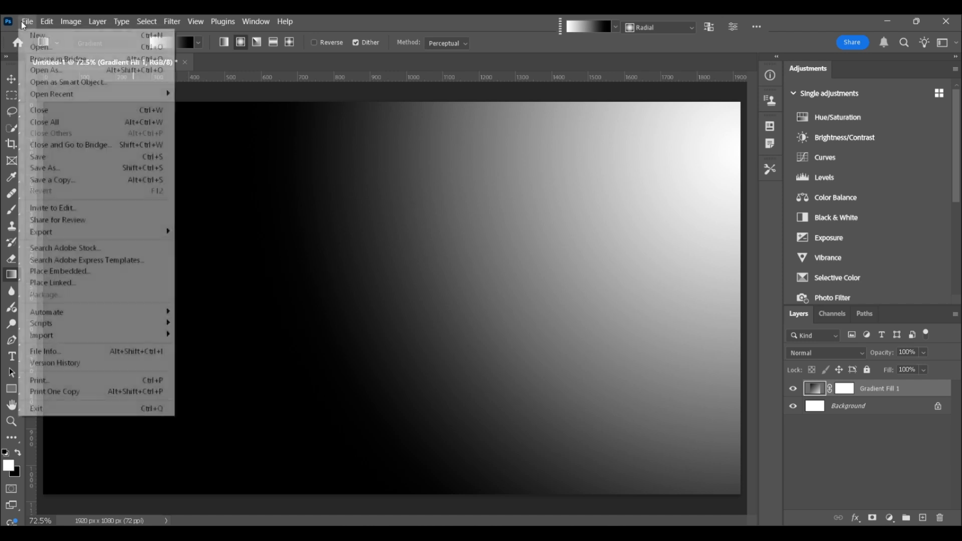
{"action": "left_click", "coordinate": [92, 271]}
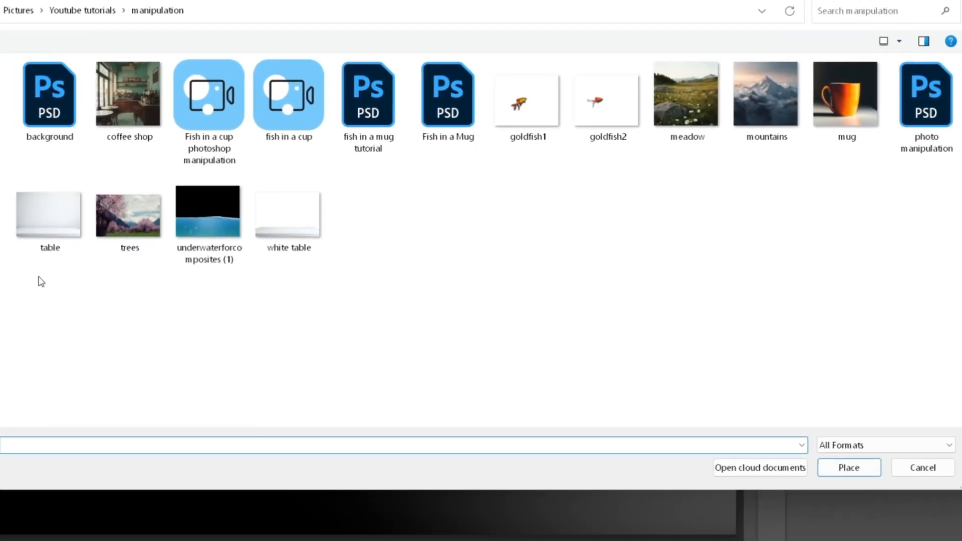
{"action": "left_click", "coordinate": [204, 208]}
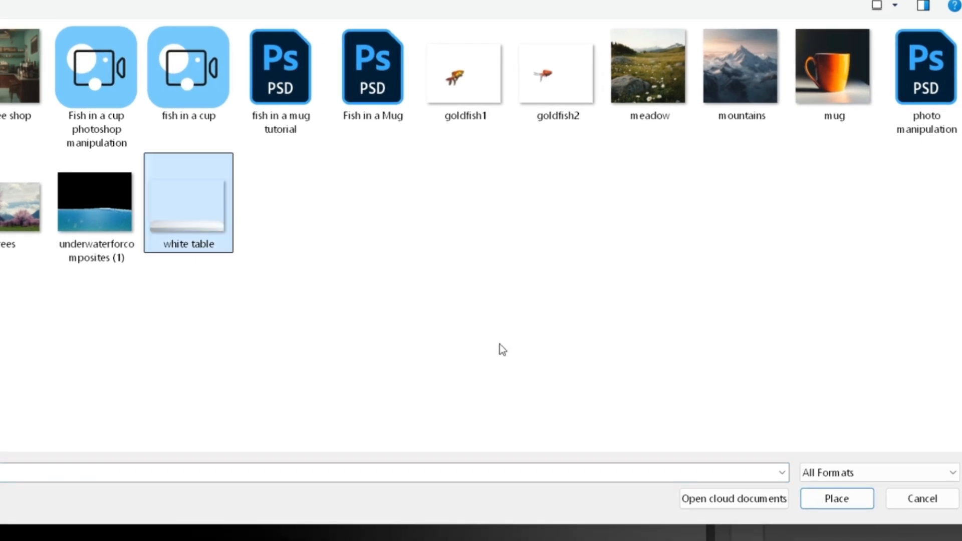
{"action": "left_click", "coordinate": [854, 504]}
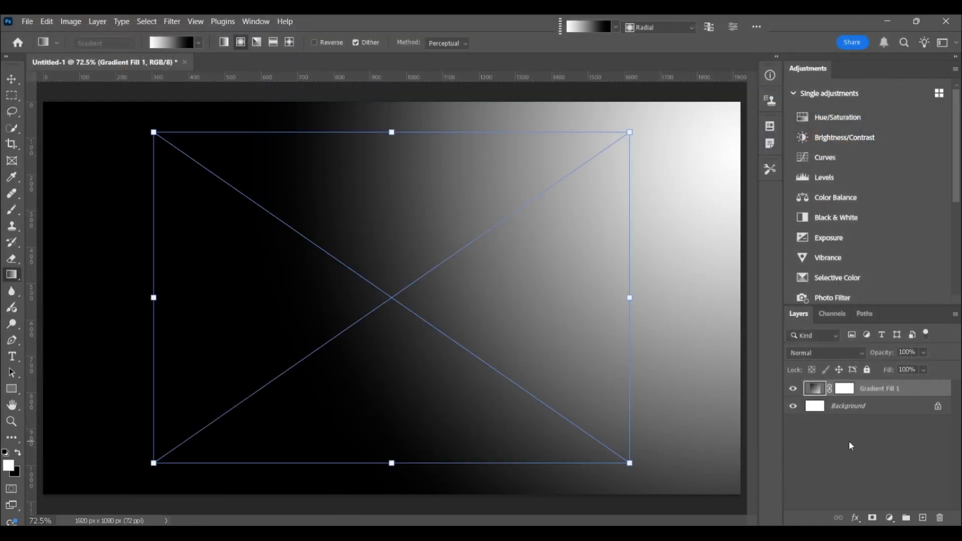
- Scale the placed table to 146.34% to span the canvas width, and move it up so its front edge shows along the canvas bottom
{"action": "key", "text": "ctrl+minus"}
{"action": "key", "text": "ctrl+minus"}
{"action": "left_click_drag", "start_coordinate": [228, 297], "coordinate": [152, 306]}
{"action": "left_click_drag", "start_coordinate": [549, 298], "coordinate": [631, 298]}
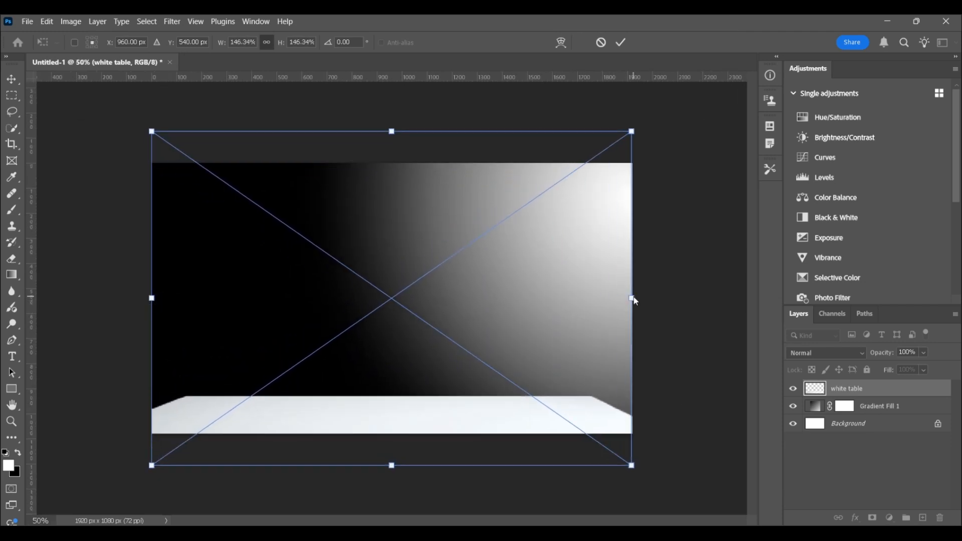
{"action": "left_click_drag", "start_coordinate": [414, 414], "coordinate": [417, 385]}
{"action": "key", "text": "Return"}
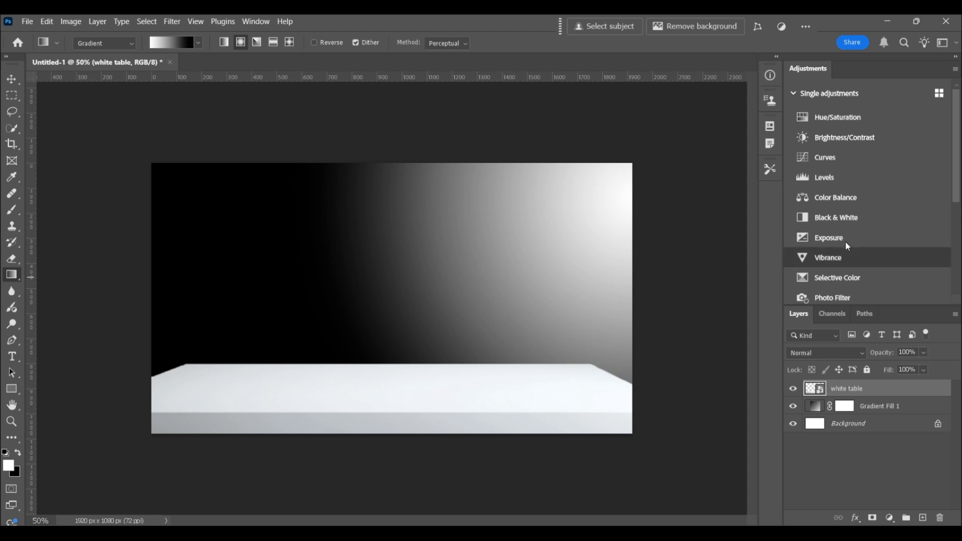
- Add a Curves adjustment clipped to the white table, lowering its highlights and setting the midtone point to input 160, output 69
{"action": "left_click", "coordinate": [826, 158]}
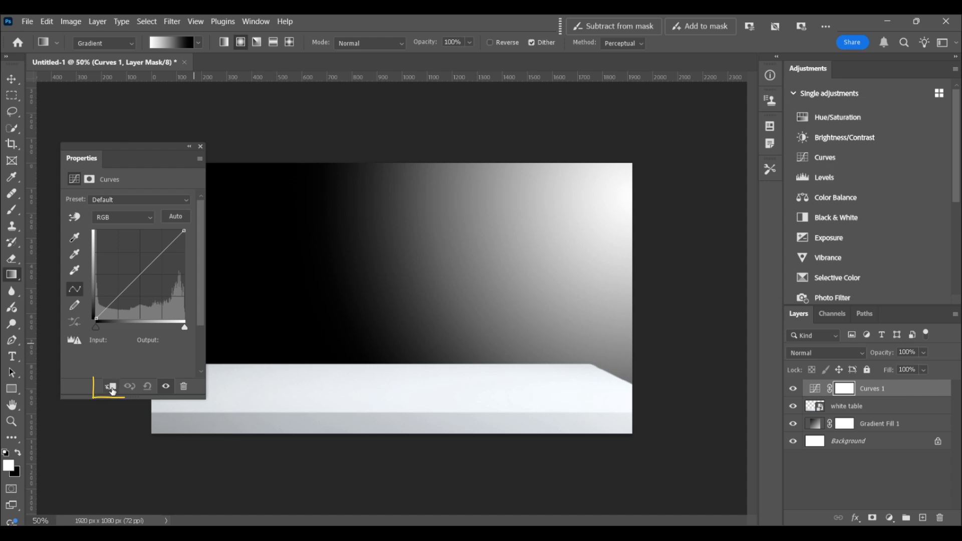
{"action": "left_click", "coordinate": [110, 386]}
{"action": "left_click_drag", "start_coordinate": [139, 280], "coordinate": [149, 292]}
{"action": "left_click_drag", "start_coordinate": [186, 232], "coordinate": [191, 246]}
{"action": "left_click_drag", "start_coordinate": [149, 293], "coordinate": [151, 296]}
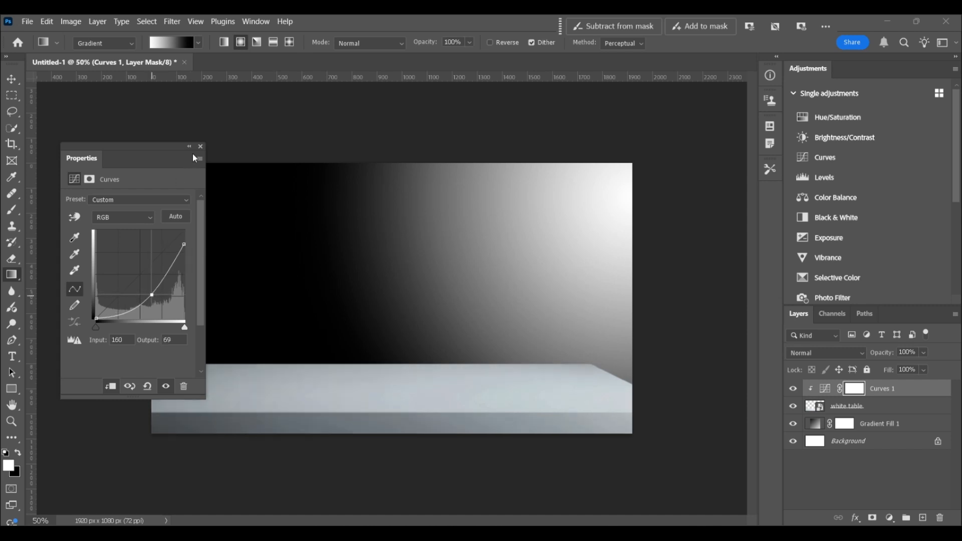
{"action": "left_click", "coordinate": [200, 147]}
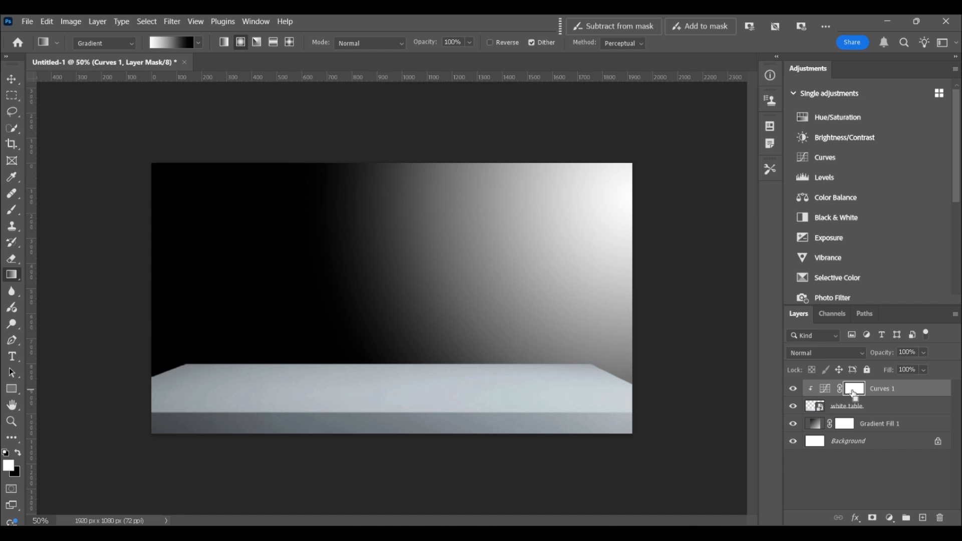
- Invert the Curves mask and draw a linear white-to-black gradient across the table so that only its left side is darkened
{"action": "key", "text": "ctrl+i"}
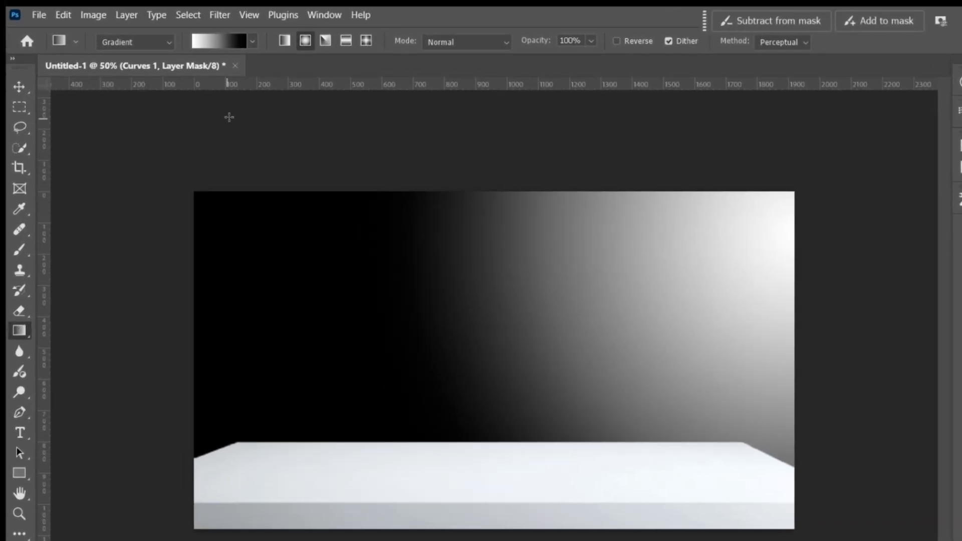
{"action": "left_click", "coordinate": [284, 44]}
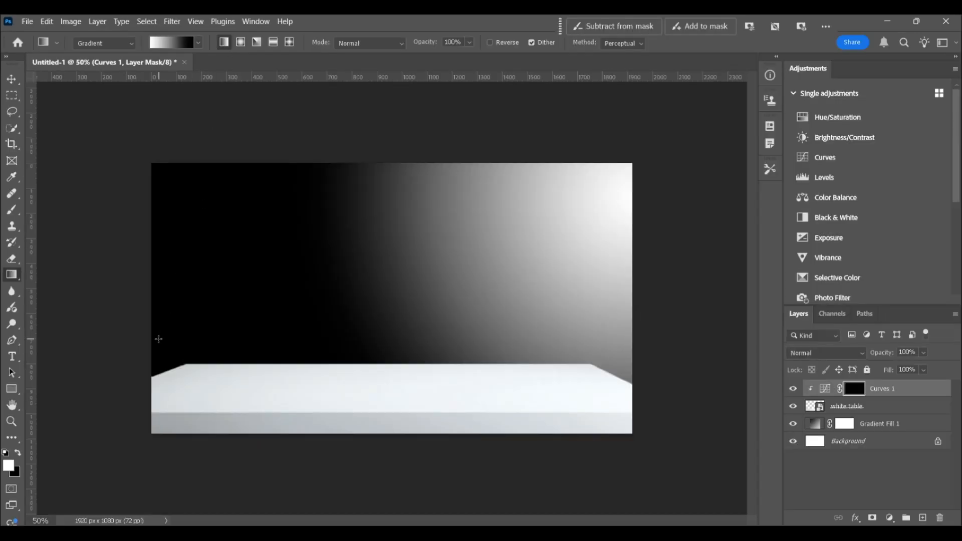
{"action": "left_click_drag", "start_coordinate": [139, 397], "coordinate": [525, 396]}
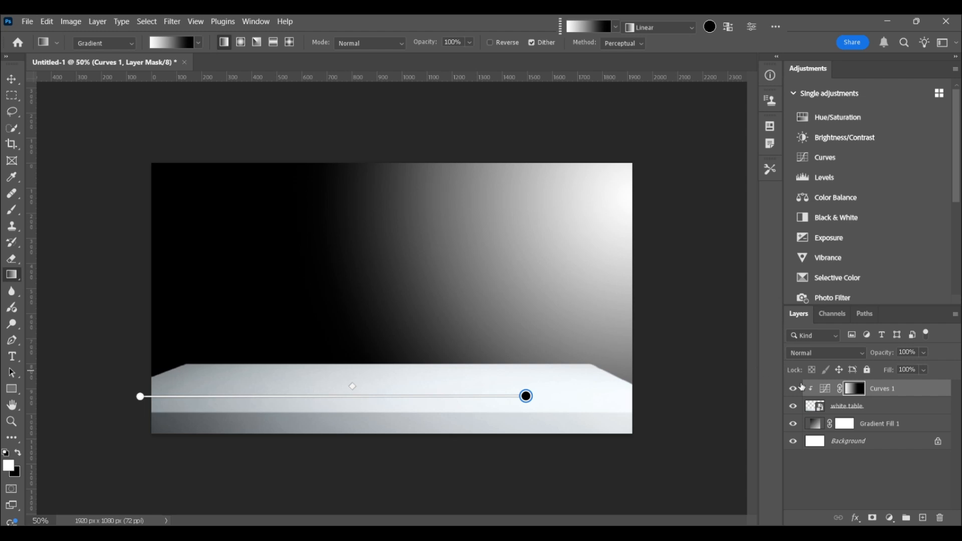
{"action": "left_click", "coordinate": [824, 389]}
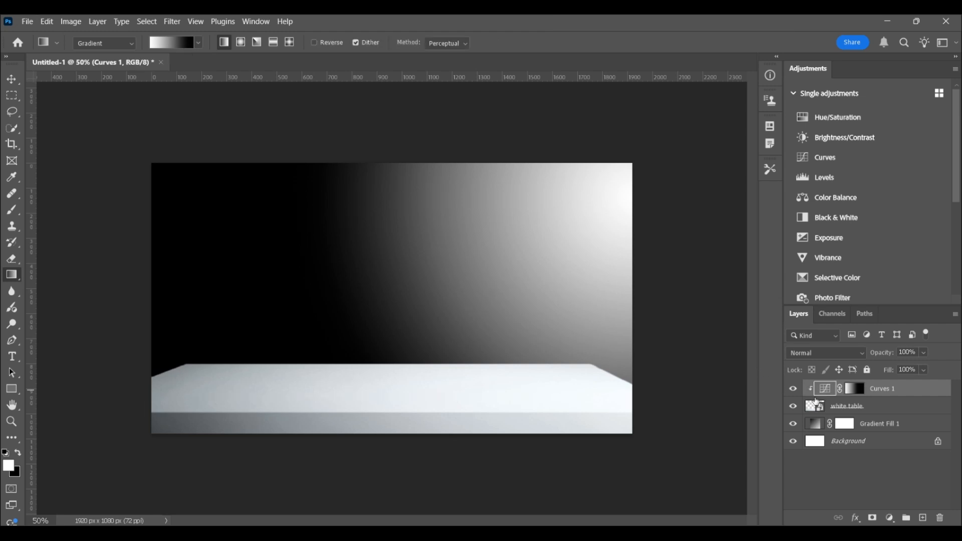
- Place the "mug" image as an embedded object at its default size in the centre of the canvas
{"action": "left_click", "coordinate": [28, 22]}
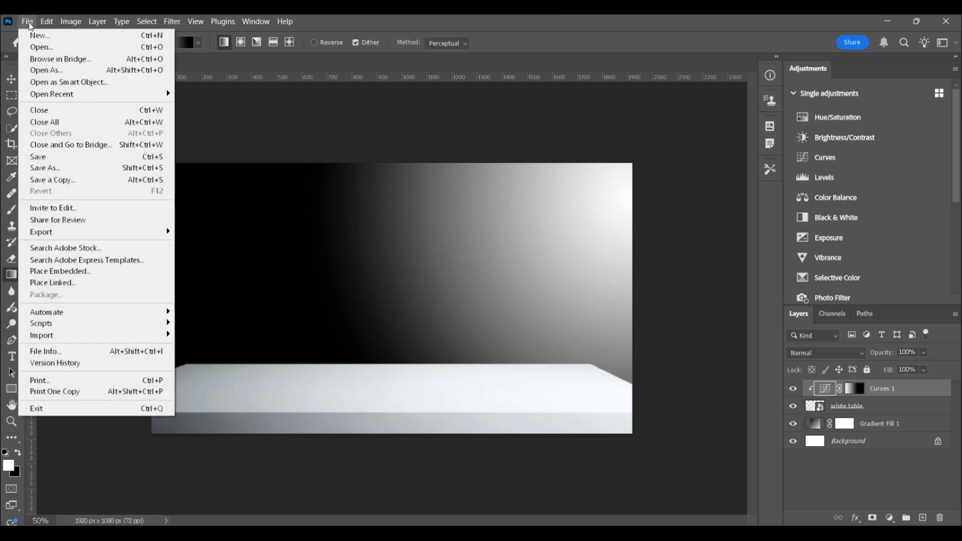
{"action": "left_click", "coordinate": [65, 273]}
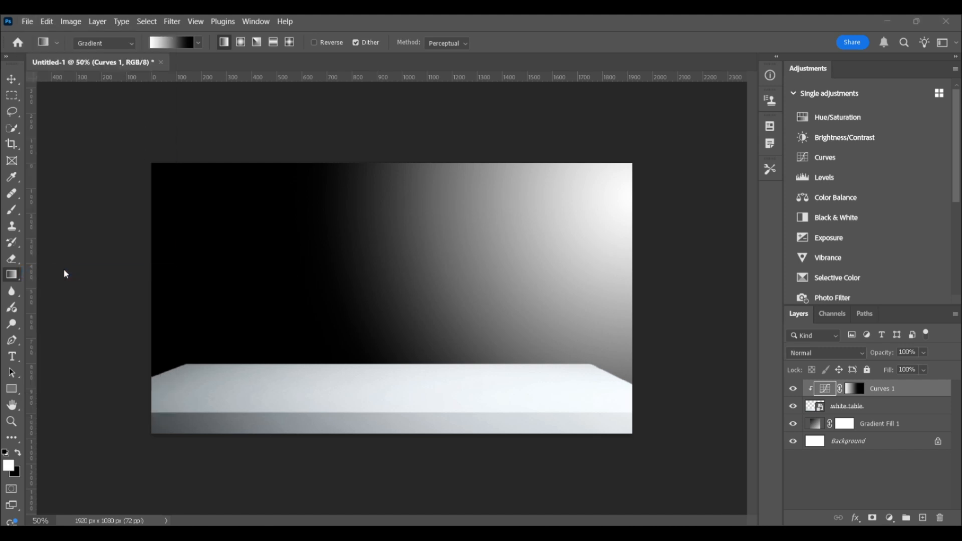
{"action": "left_click", "coordinate": [796, 120]}
{"action": "left_click", "coordinate": [836, 437]}
{"action": "key", "text": "Return"}
{"action": "key", "text": "z"}
{"action": "left_click", "coordinate": [376, 42]}
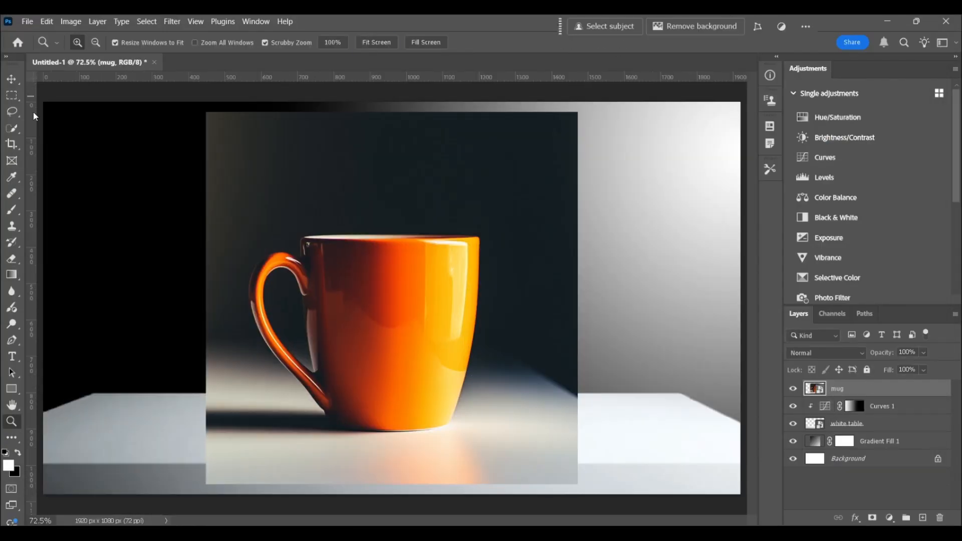
- Cut out the mug onto its own layer using Select Subject and delete the original mug layer
{"action": "left_click", "coordinate": [13, 129]}
{"action": "left_click", "coordinate": [394, 43]}
{"action": "left_click", "coordinate": [410, 72]}
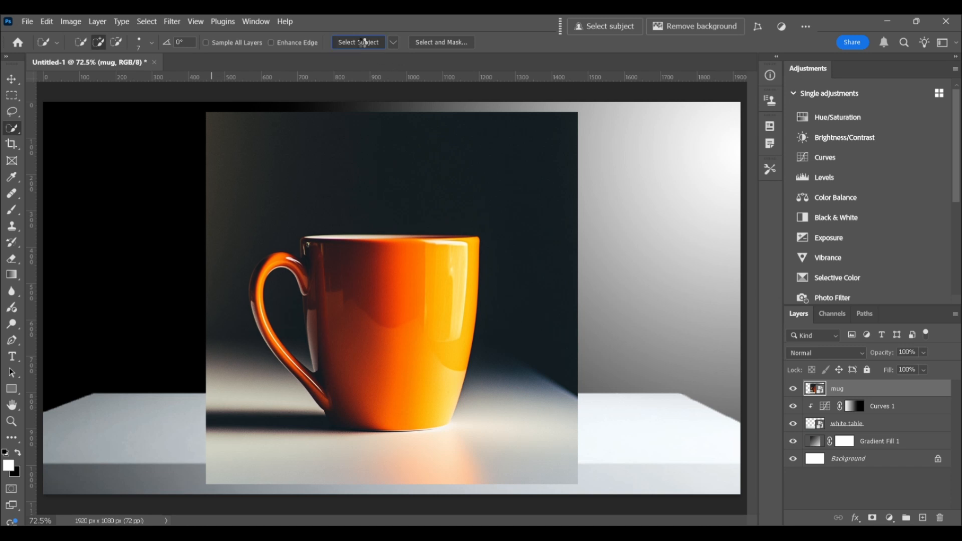
{"action": "left_click", "coordinate": [364, 42]}
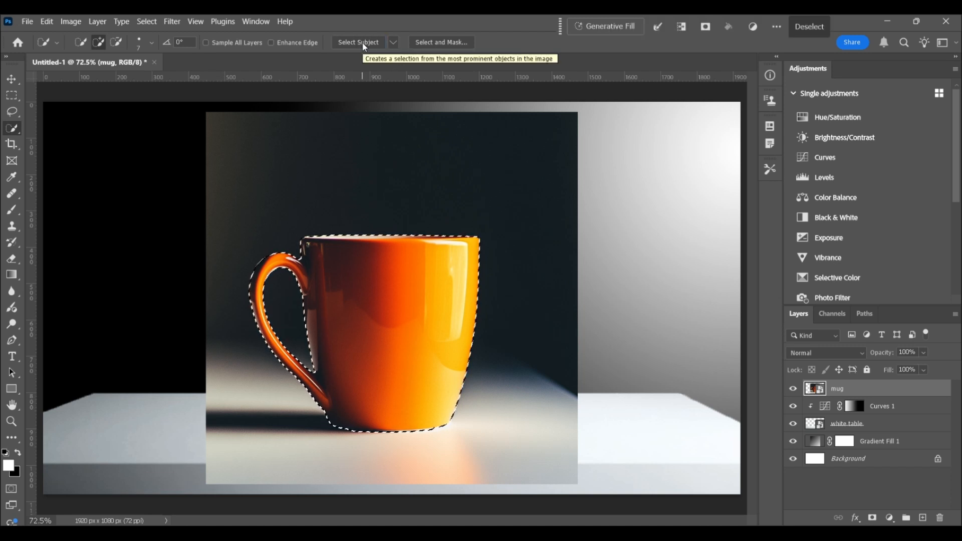
{"action": "key", "text": "ctrl+j"}
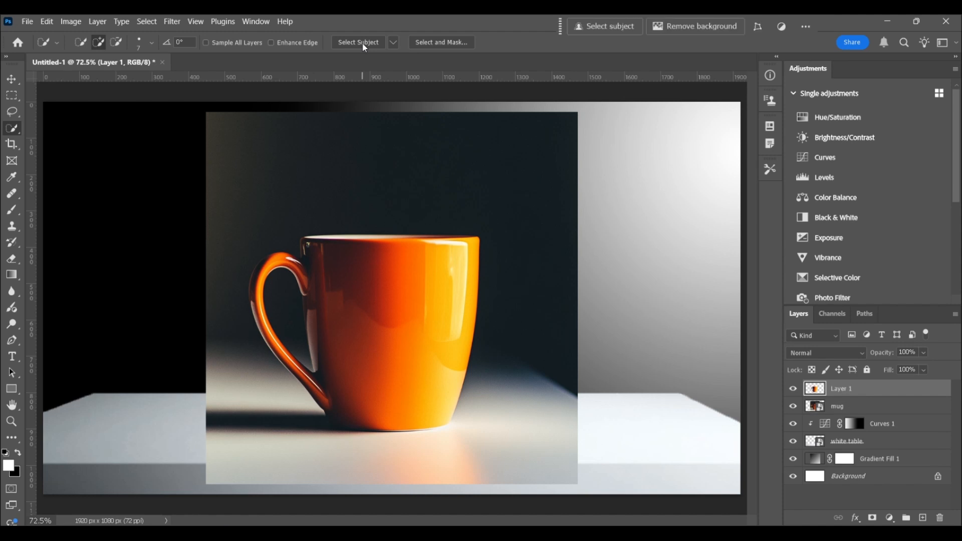
{"action": "left_click_drag", "start_coordinate": [812, 408], "coordinate": [938, 519]}
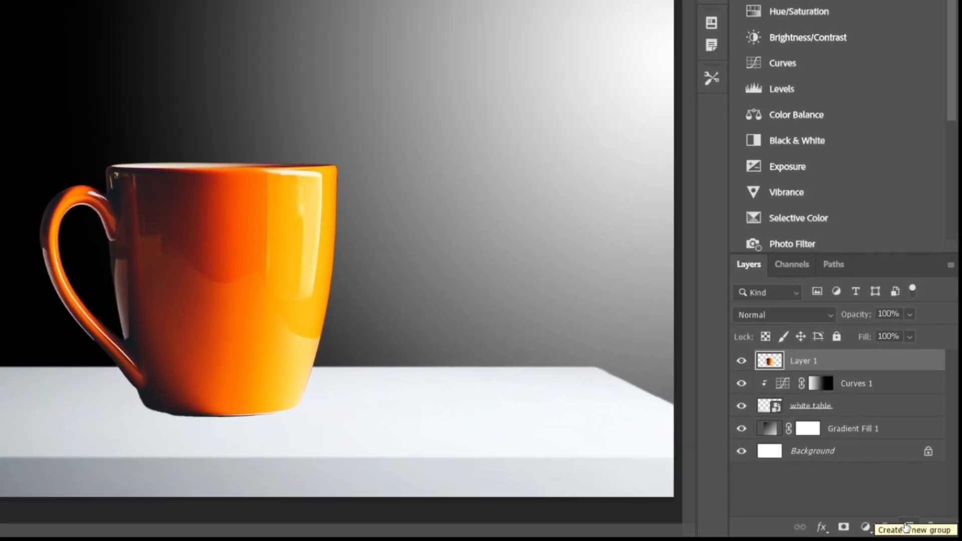
- Add a new layer named "shadow" beneath the mug cutout and rename the cutout layer "cup"
{"action": "left_click", "coordinate": [923, 528]}
{"action": "double_click", "coordinate": [809, 362]}
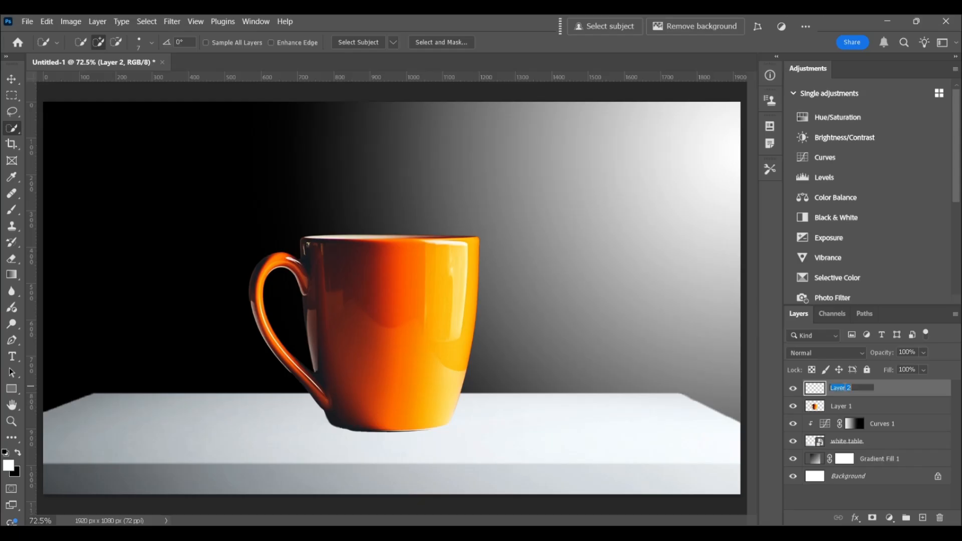
{"action": "type", "text": "shadow"}
{"action": "key", "text": "Return"}
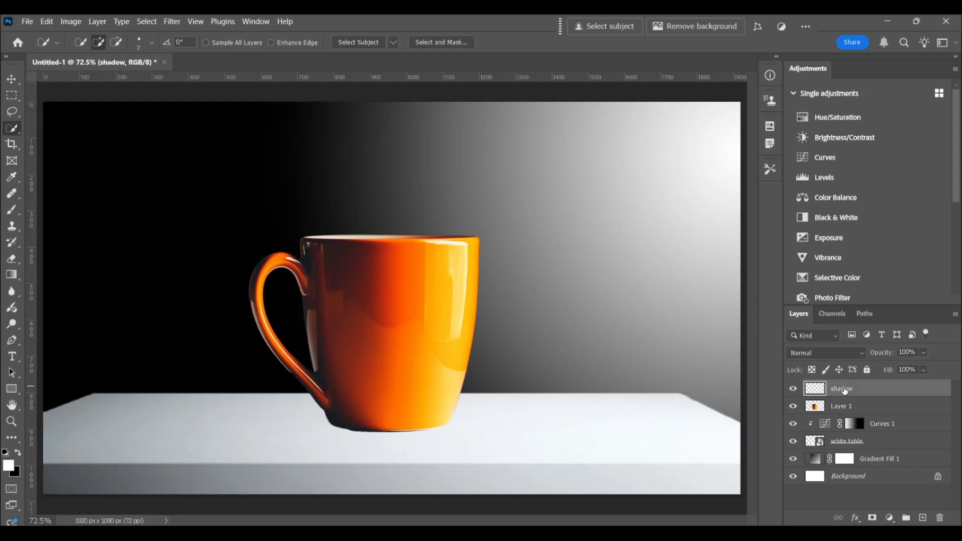
{"action": "double_click", "coordinate": [845, 406]}
{"action": "type", "text": "cup"}
{"action": "key", "text": "Return"}
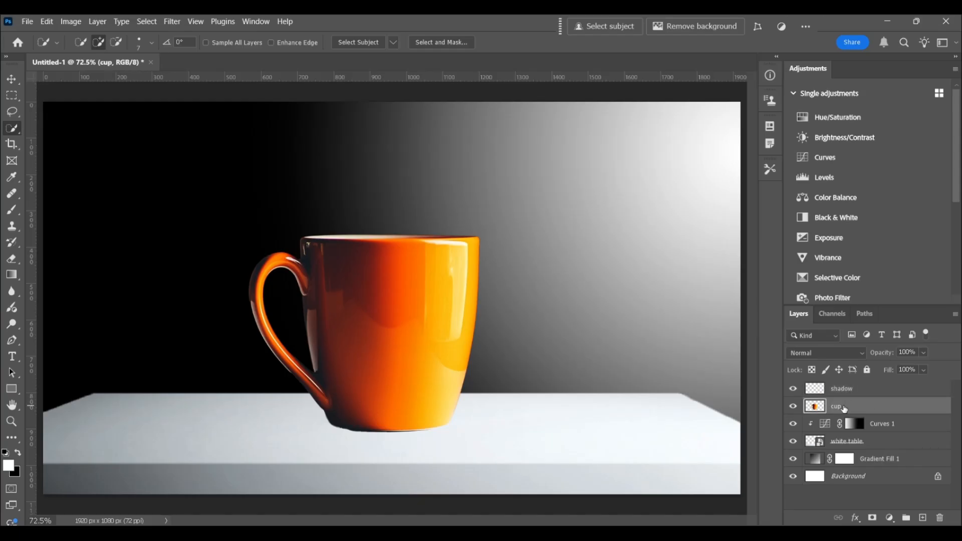
{"action": "left_click_drag", "start_coordinate": [815, 387], "coordinate": [816, 417]}
- Paint a black contact shadow under the mug's base on the shadow layer with a flattened 400 px brush at 50% hardness
{"action": "left_click", "coordinate": [17, 211]}
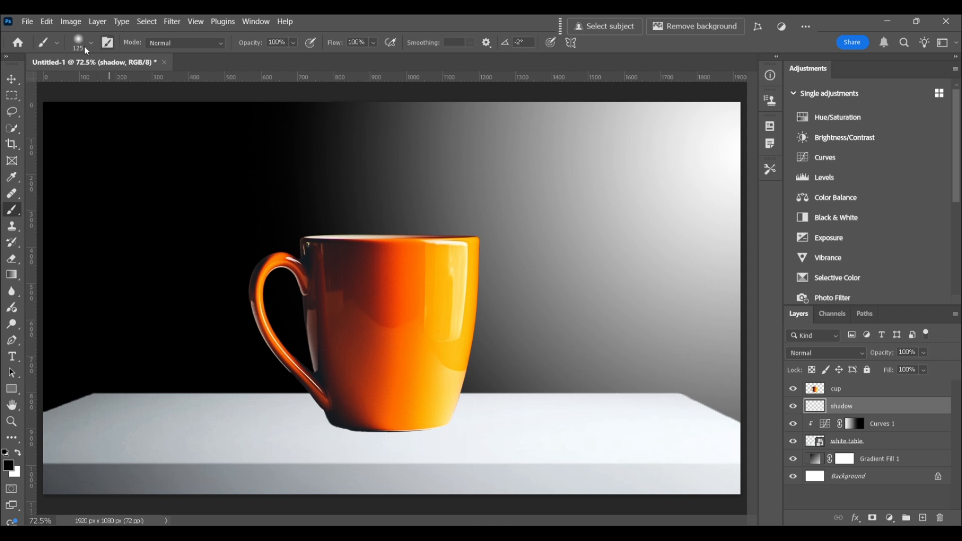
{"action": "left_click", "coordinate": [90, 44]}
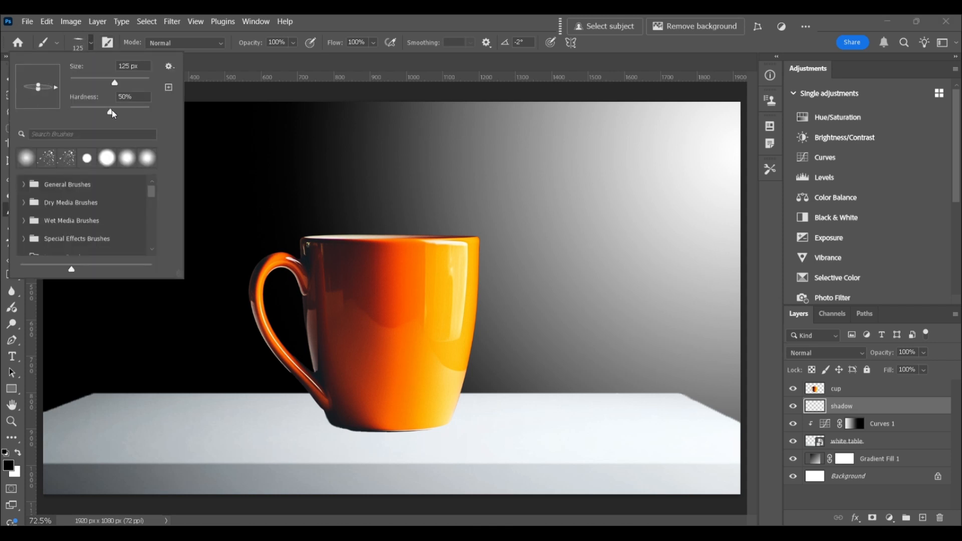
{"action": "left_click", "coordinate": [827, 412]}
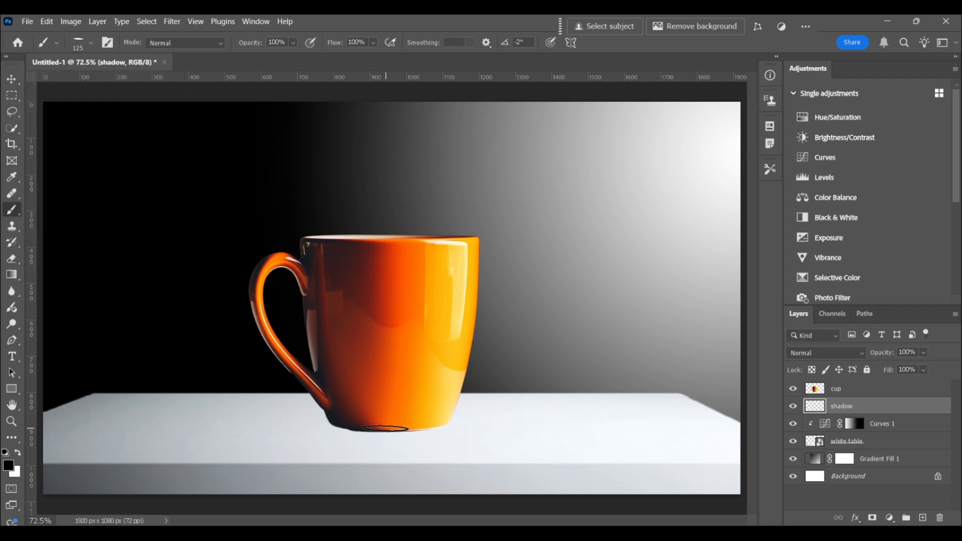
{"action": "key", "text": "bracketright"}
{"action": "key", "text": "bracketright"}
{"action": "key", "text": "bracketright"}
{"action": "key", "text": "bracketright"}
{"action": "left_click", "coordinate": [370, 425]}
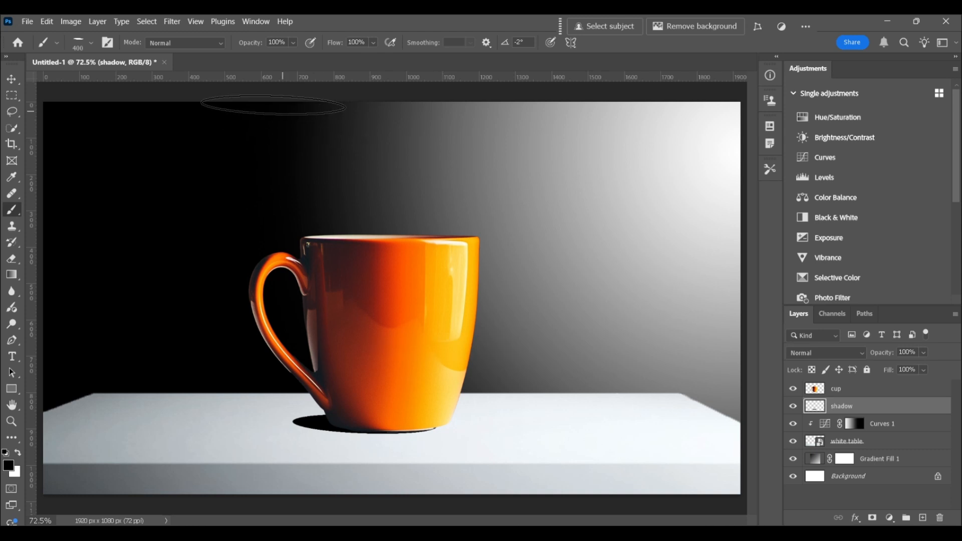
- Soften the flattened brush, enlarge it to 700 px and paint a wider, softer shadow around the mug's base
{"action": "left_click", "coordinate": [91, 44]}
{"action": "left_click_drag", "start_coordinate": [136, 88], "coordinate": [114, 89]}
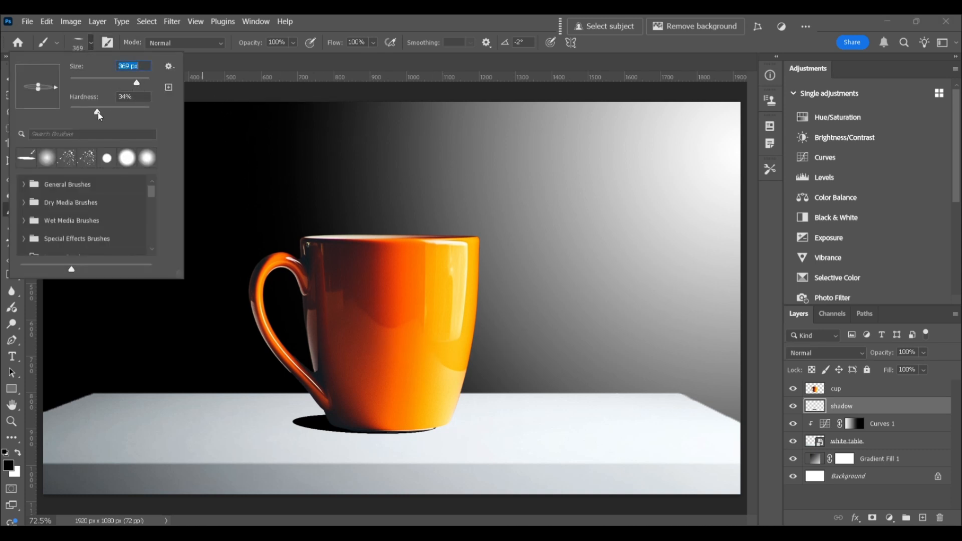
{"action": "type", "text": "500"}
{"action": "key", "text": "Return"}
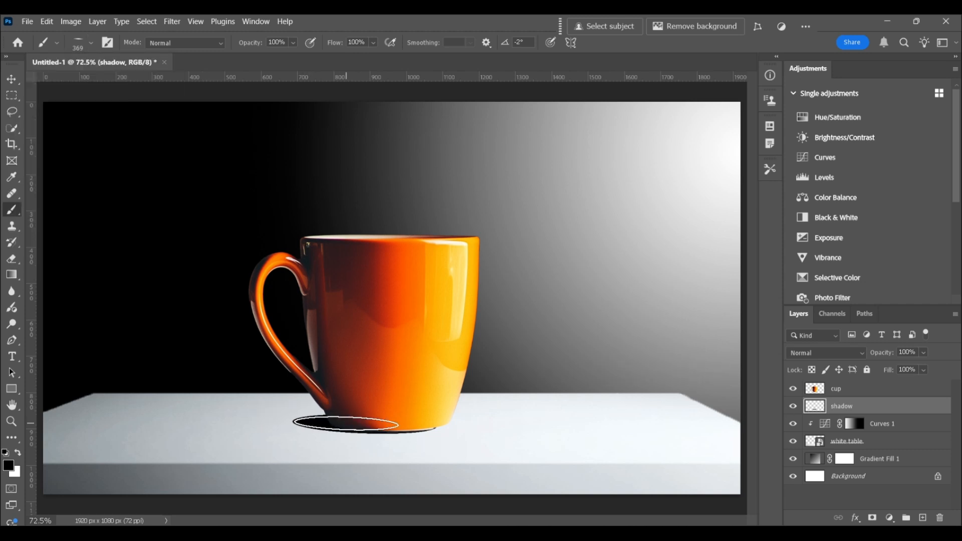
{"action": "key", "text": "bracketright"}
{"action": "key", "text": "bracketright"}
{"action": "left_click", "coordinate": [331, 423]}
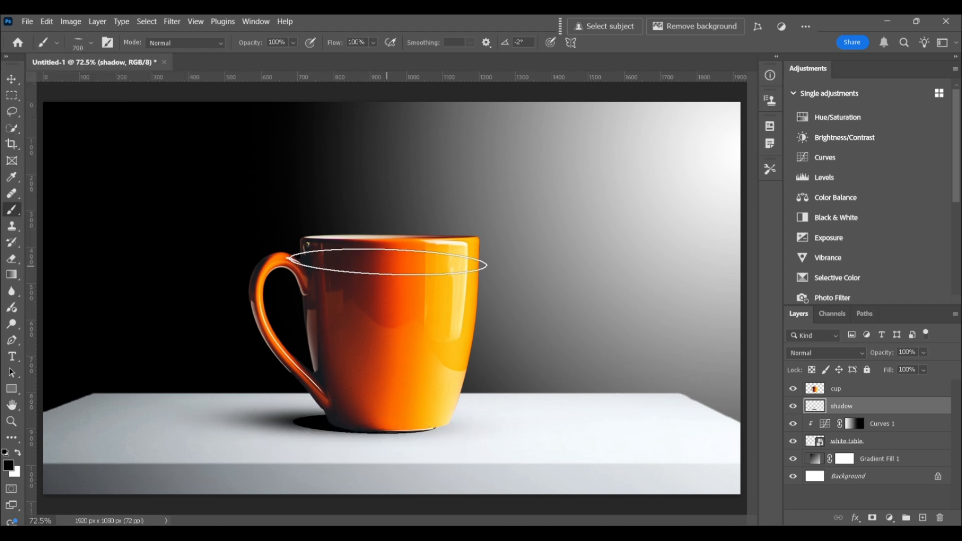
- Paint another soft black dab on the shadow layer beside the mug's base, below the handle
{"action": "left_click", "coordinate": [344, 420]}
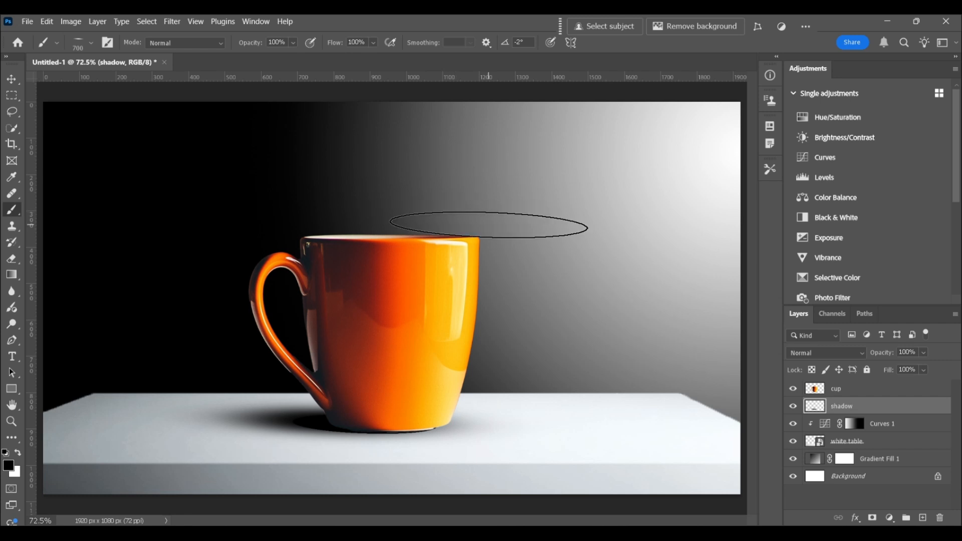
{"action": "key", "text": "ctrl+t"}
{"action": "left_click_drag", "start_coordinate": [339, 391], "coordinate": [340, 399]}
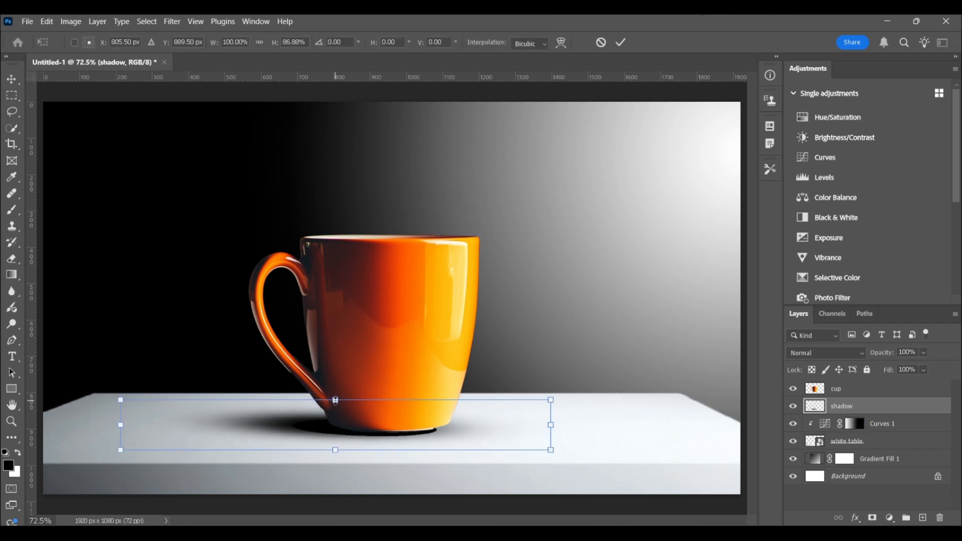
{"action": "left_click_drag", "start_coordinate": [551, 421], "coordinate": [557, 424]}
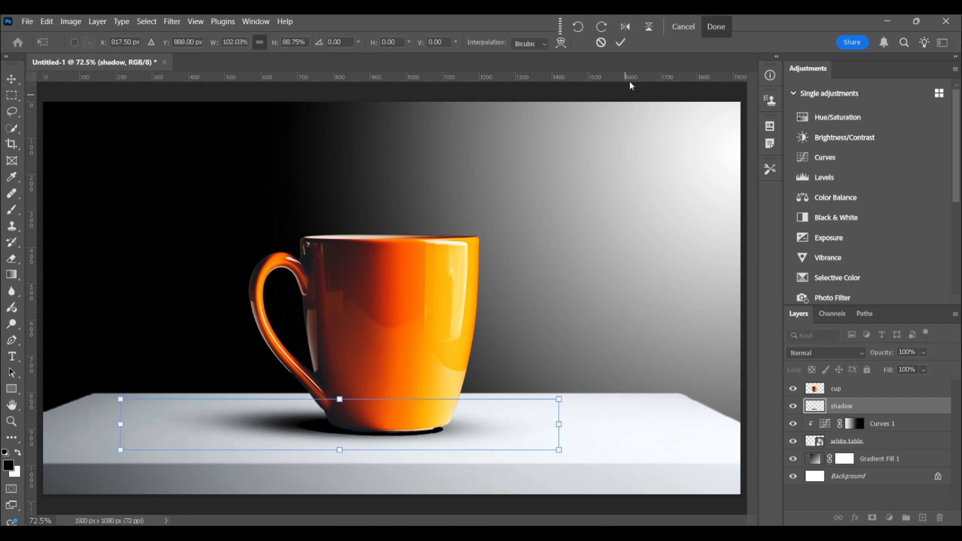
{"action": "left_click", "coordinate": [621, 42]}
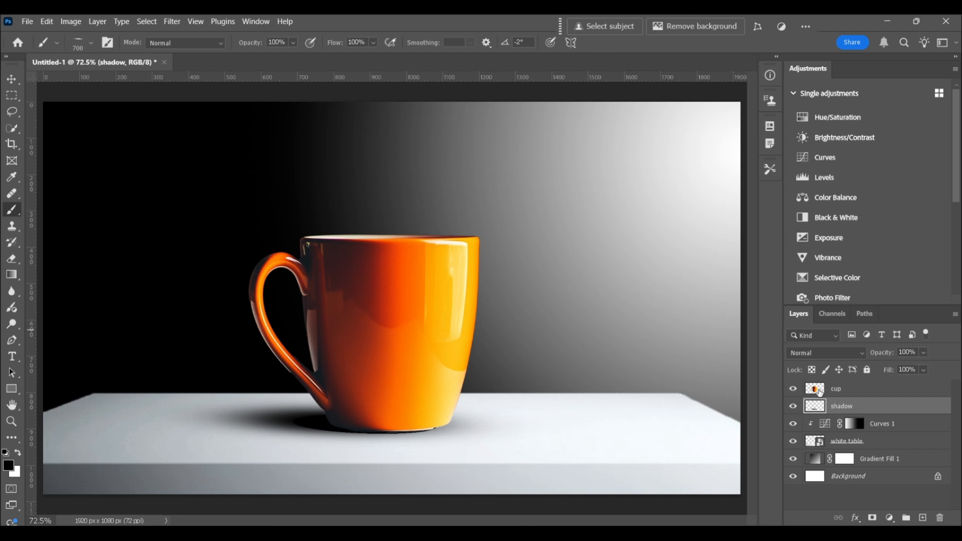
- Add a layer mask to the cup layer
{"action": "left_click", "coordinate": [819, 391]}
{"action": "key", "text": "z"}
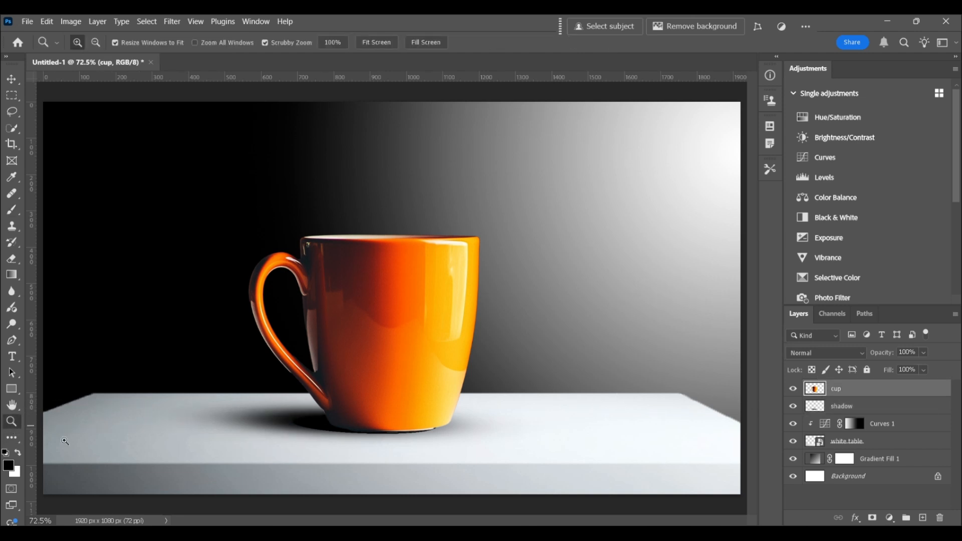
{"action": "left_click_drag", "start_coordinate": [407, 451], "coordinate": [435, 452]}
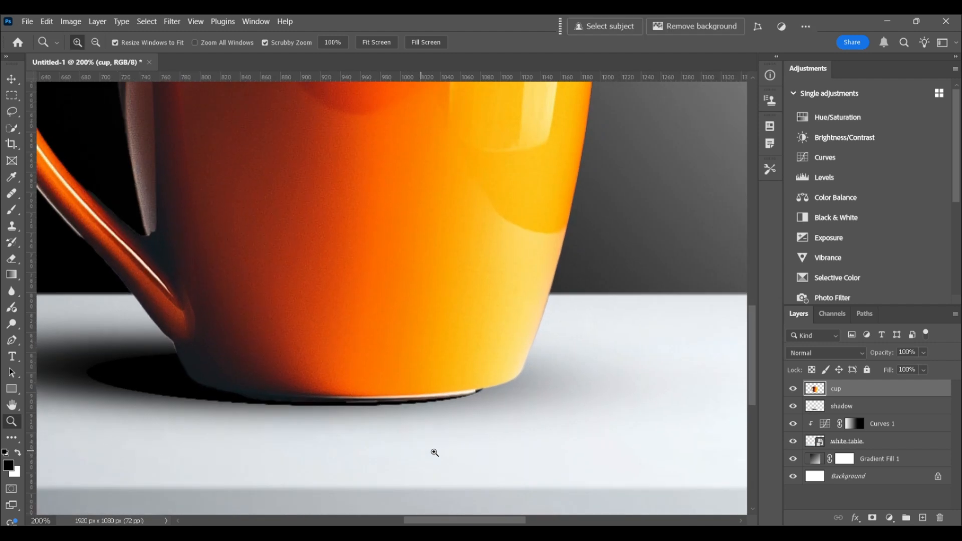
{"action": "left_click", "coordinate": [873, 519]}
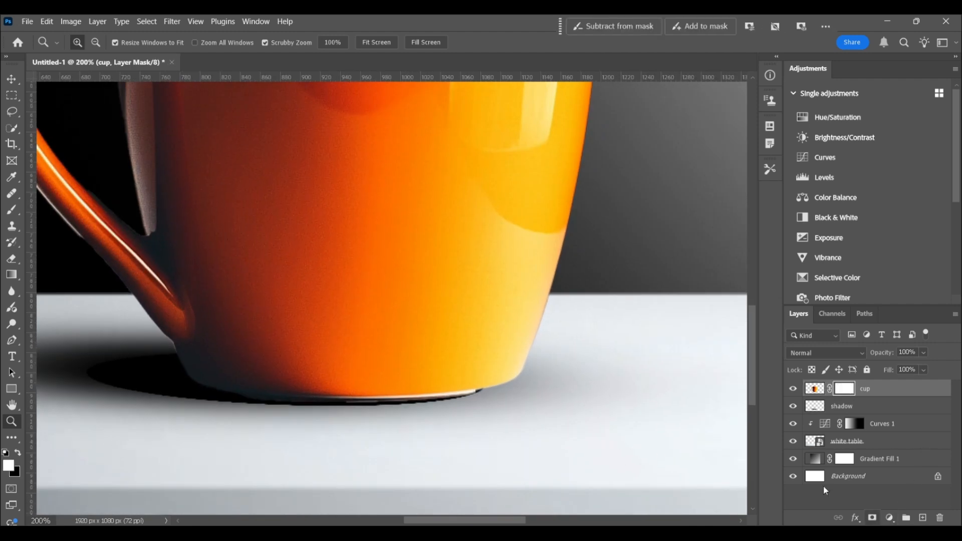
- Mask out the light rim under the mug's base with a round black 10 px brush on the cup layer's mask
{"action": "left_click", "coordinate": [6, 211]}
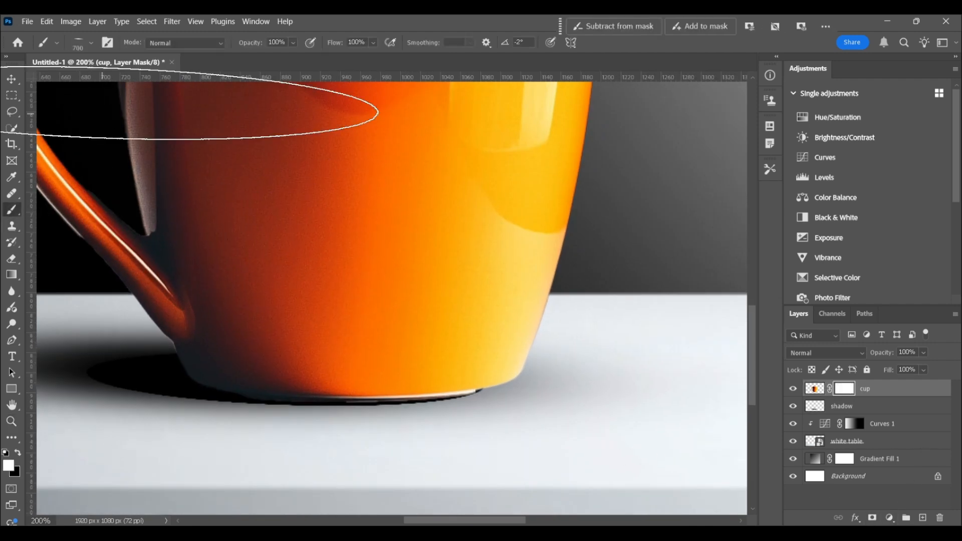
{"action": "left_click", "coordinate": [91, 42]}
{"action": "left_click_drag", "start_coordinate": [38, 90], "coordinate": [39, 108]}
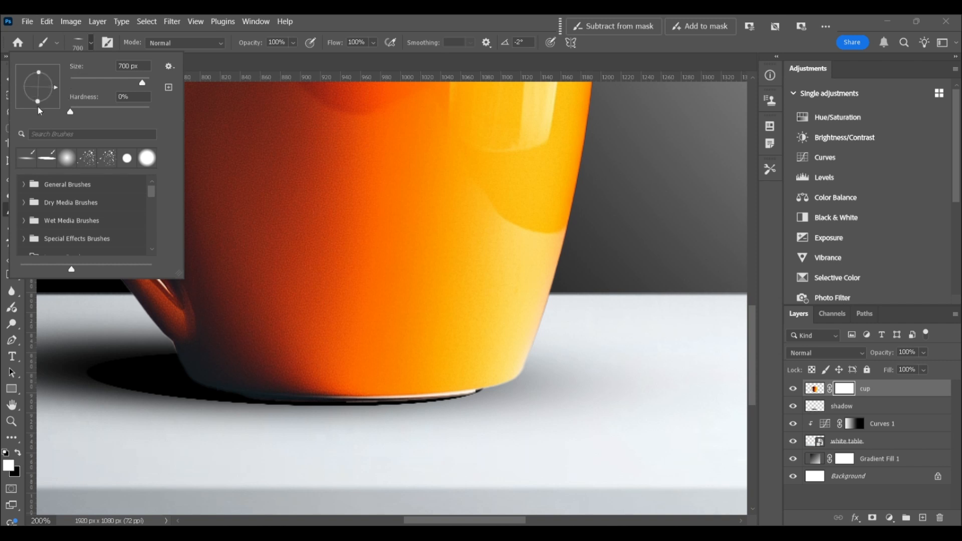
{"action": "left_click", "coordinate": [848, 391]}
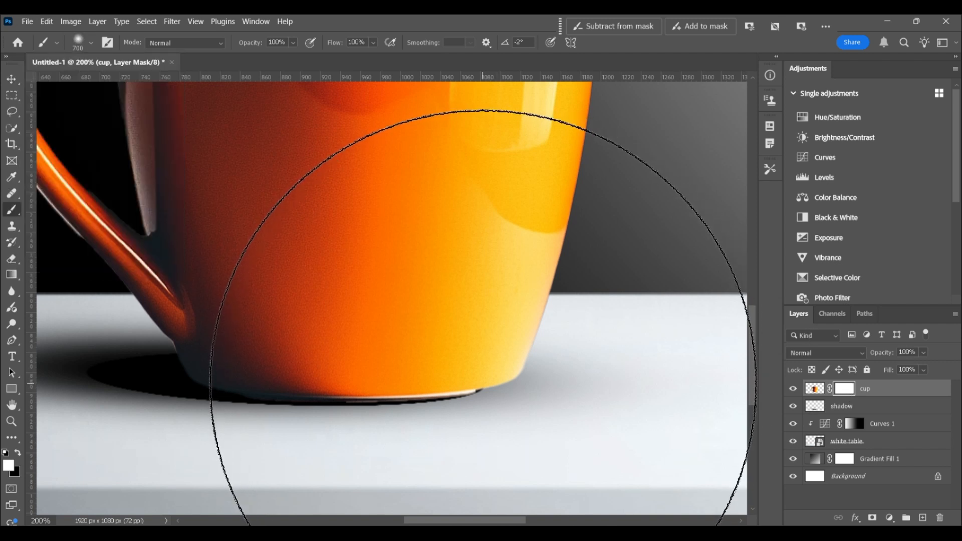
{"action": "key", "text": "["}
{"action": "key", "text": "["}
{"action": "key", "text": "["}
{"action": "key", "text": "["}
{"action": "key", "text": "["}
{"action": "key", "text": "["}
{"action": "key", "text": "["}
{"action": "key", "text": "["}
{"action": "key", "text": "["}
{"action": "key", "text": "["}
{"action": "key", "text": "["}
{"action": "key", "text": "["}
{"action": "key", "text": "["}
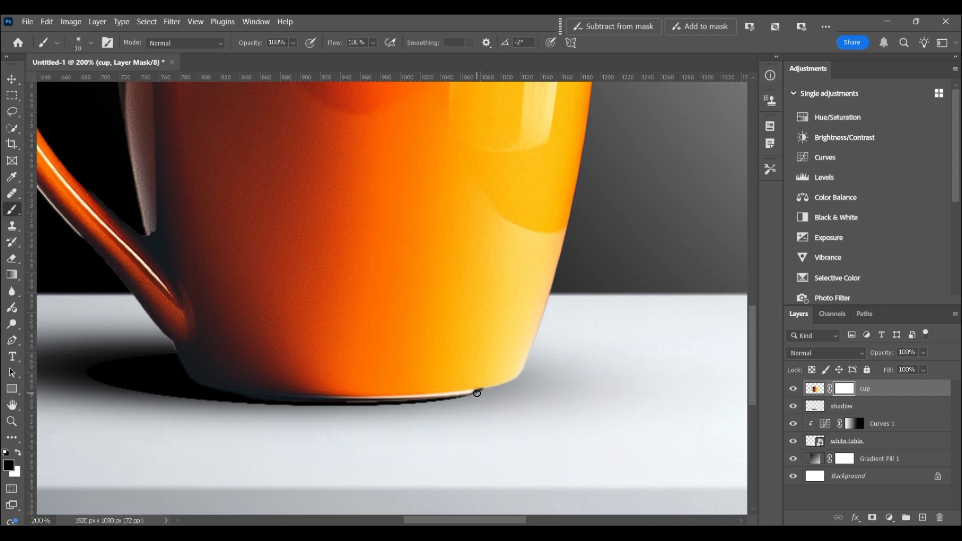
{"action": "left_click", "coordinate": [293, 401], "text": "shift"}
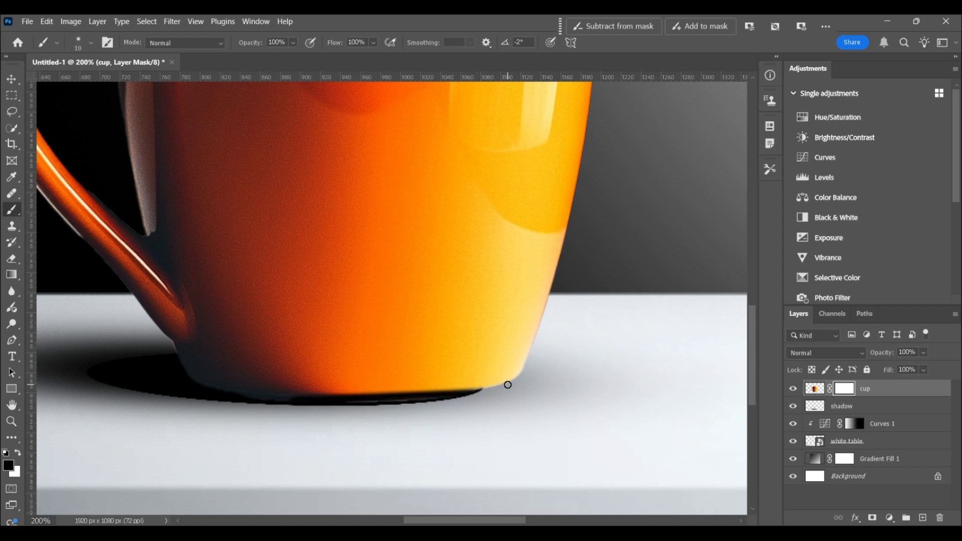
- Widen the shadow layer to about 103.9% so the contact shadow extends further toward the mug's lit side
{"action": "left_click", "coordinate": [10, 422]}
{"action": "left_click", "coordinate": [377, 43]}
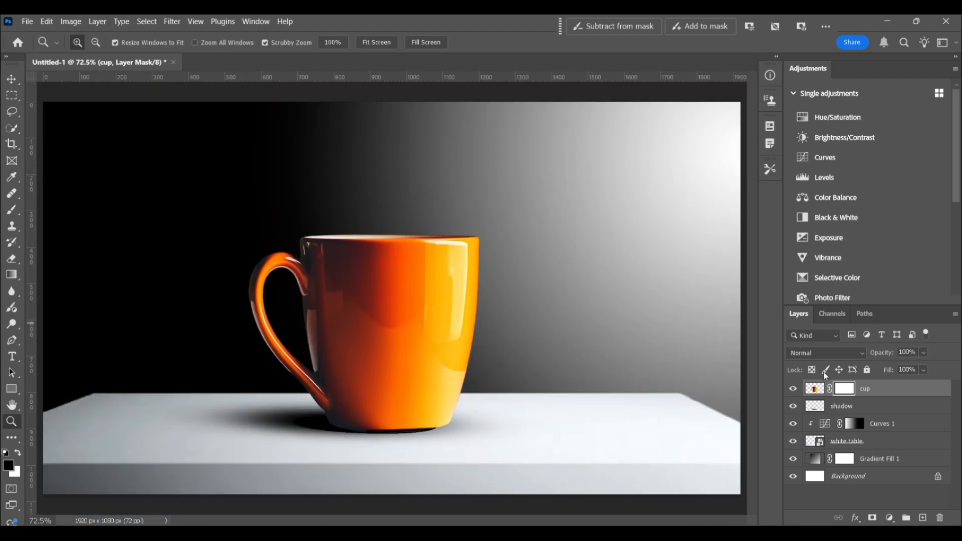
{"action": "left_click", "coordinate": [842, 405]}
{"action": "key", "text": "ctrl+t"}
{"action": "left_click_drag", "start_coordinate": [551, 423], "coordinate": [568, 421]}
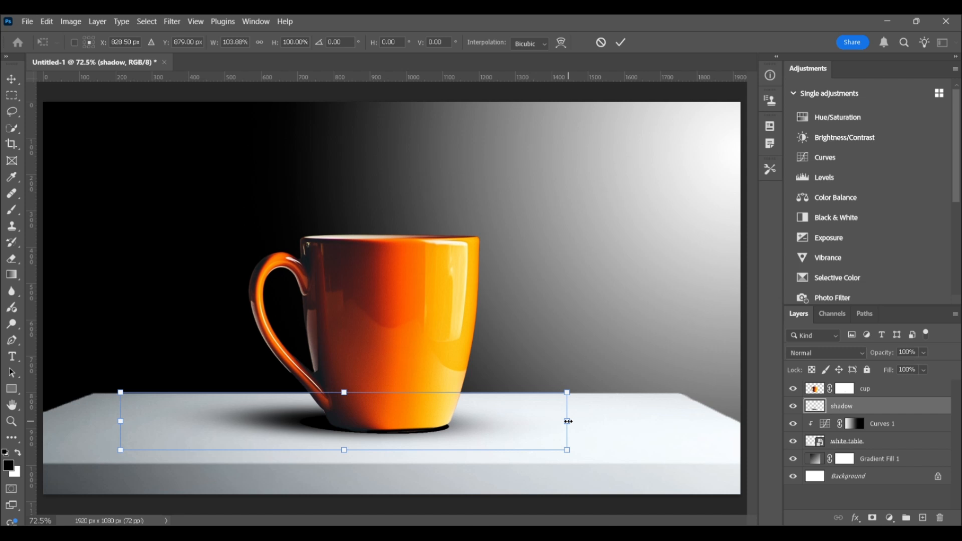
{"action": "left_click", "coordinate": [620, 42]}
- Apply the cup layer's mask
{"action": "key", "text": "z"}
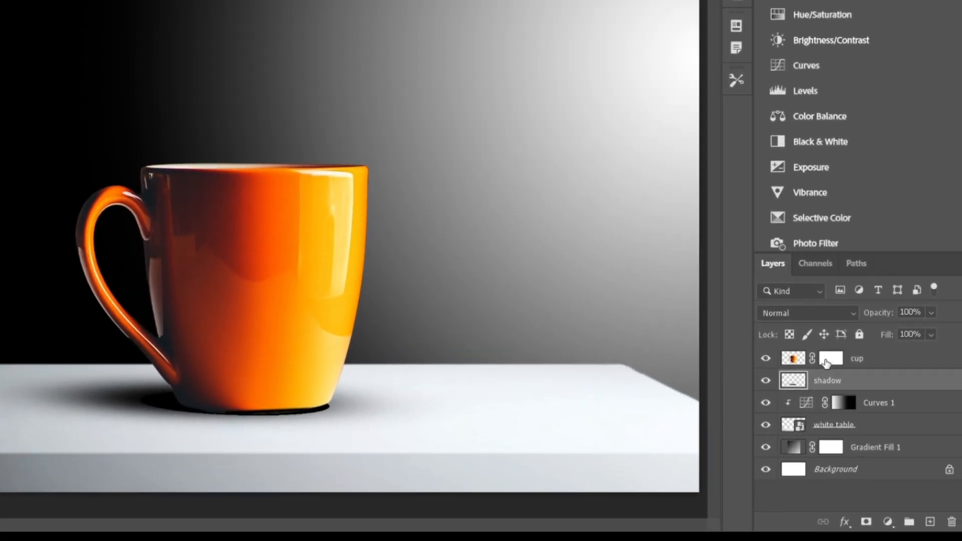
{"action": "right_click", "coordinate": [854, 390]}
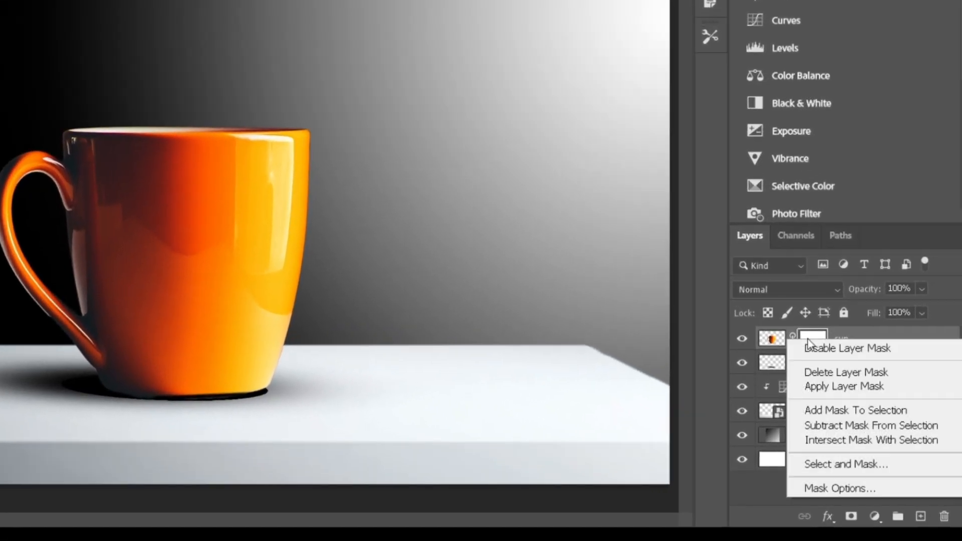
{"action": "left_click", "coordinate": [828, 386]}
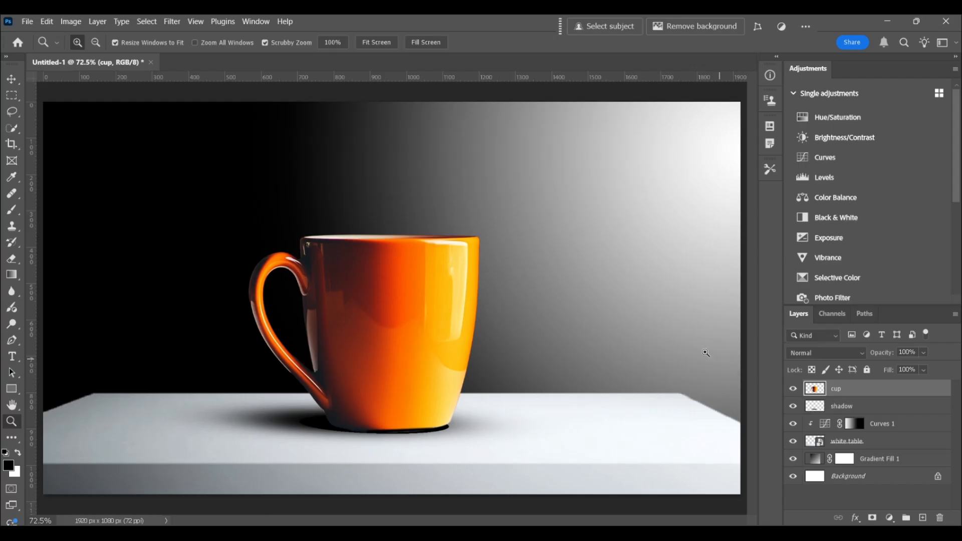
- Place the underwaterforcomposites (1) image as an embedded layer above the cup
{"action": "left_click", "coordinate": [27, 21]}
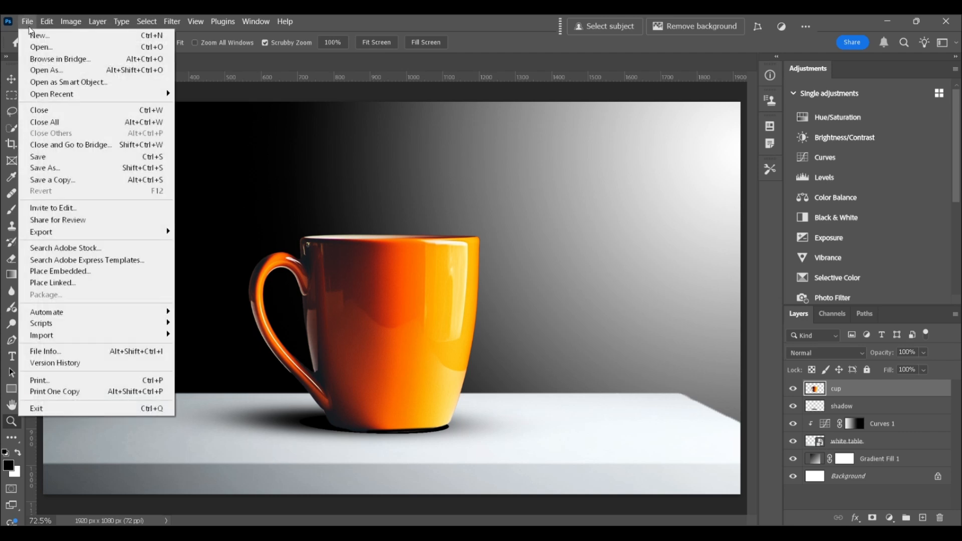
{"action": "left_click", "coordinate": [79, 268]}
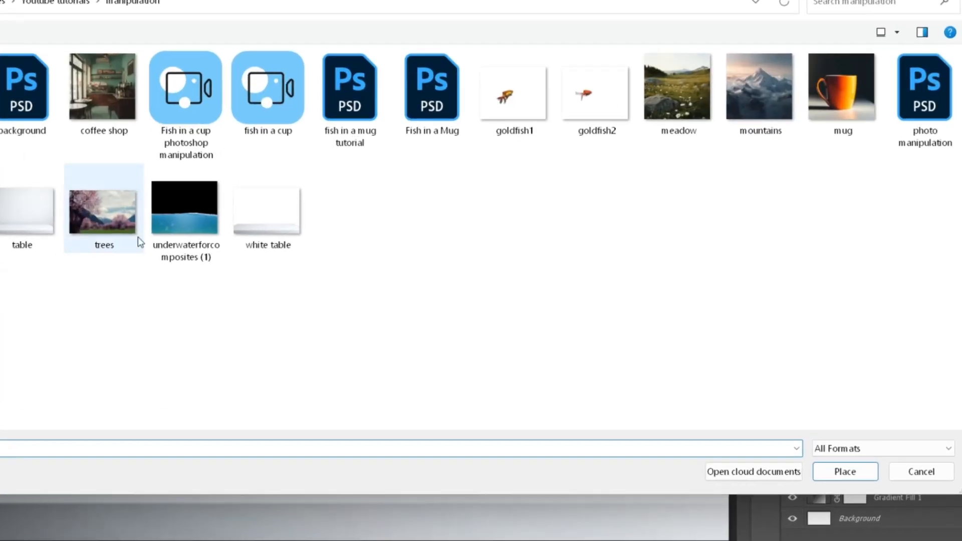
{"action": "left_click", "coordinate": [185, 208]}
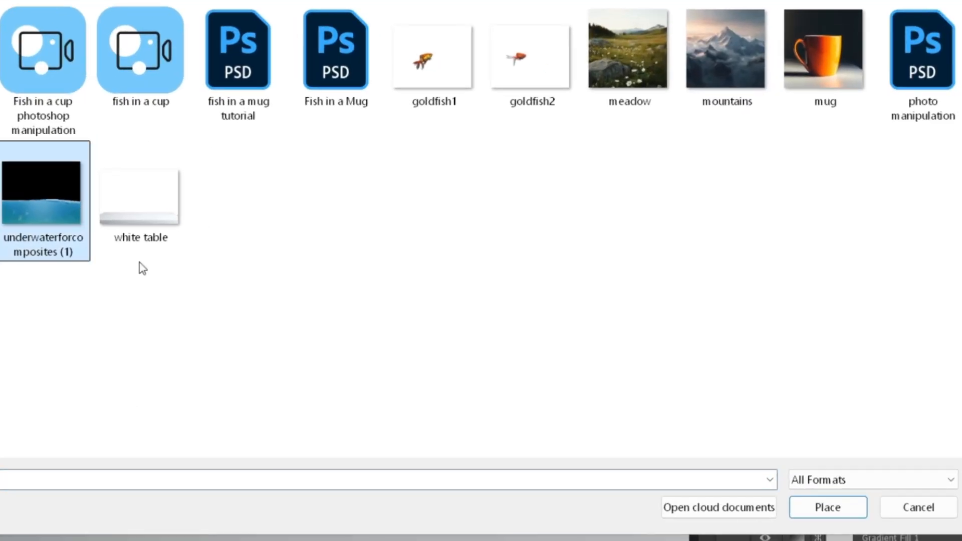
{"action": "left_click", "coordinate": [824, 472]}
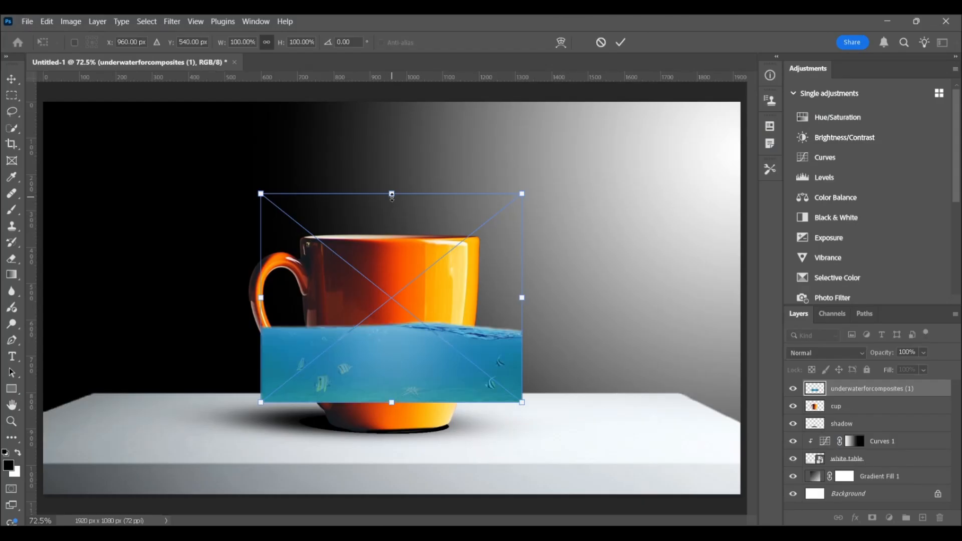
- Enlarge the underwater image and shift it until its right edge lines up with the mug's right side
{"action": "left_click_drag", "start_coordinate": [392, 194], "coordinate": [391, 90]}
{"action": "left_click_drag", "start_coordinate": [392, 402], "coordinate": [392, 421]}
{"action": "key", "text": "ctrl+minus"}
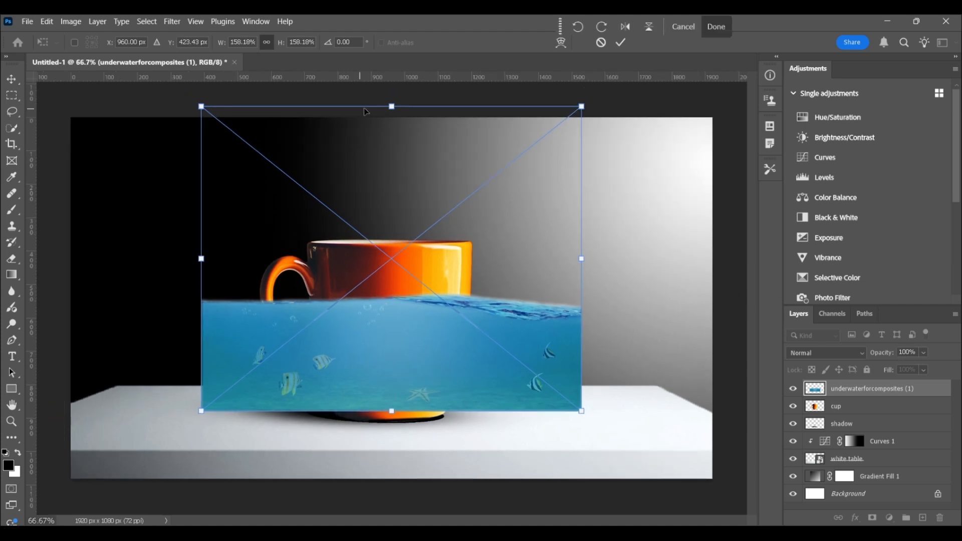
{"action": "left_click_drag", "start_coordinate": [391, 106], "coordinate": [392, 75]}
{"action": "key", "text": "ctrl+minus"}
{"action": "left_click_drag", "start_coordinate": [391, 132], "coordinate": [392, 84]}
{"action": "left_click_drag", "start_coordinate": [455, 317], "coordinate": [350, 317]}
{"action": "left_click", "coordinate": [620, 42]}
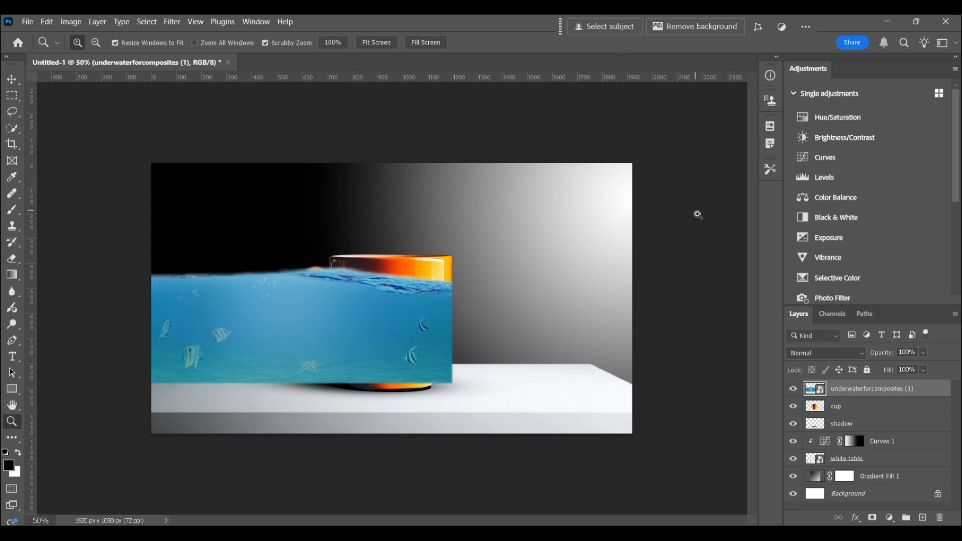
- Set the brush hardness to 100% and add a layer mask to the underwater layer
{"action": "left_click", "coordinate": [376, 43]}
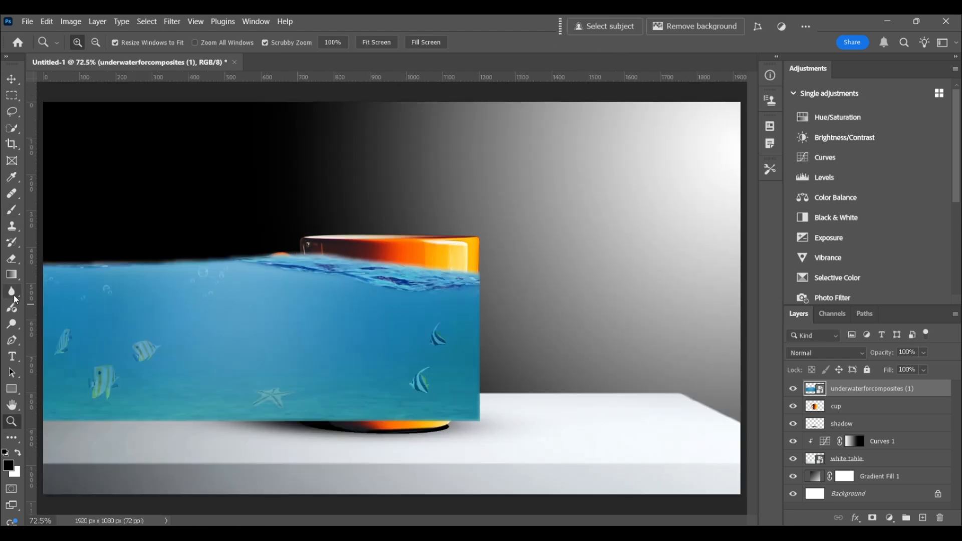
{"action": "left_click", "coordinate": [16, 210]}
{"action": "left_click", "coordinate": [92, 44]}
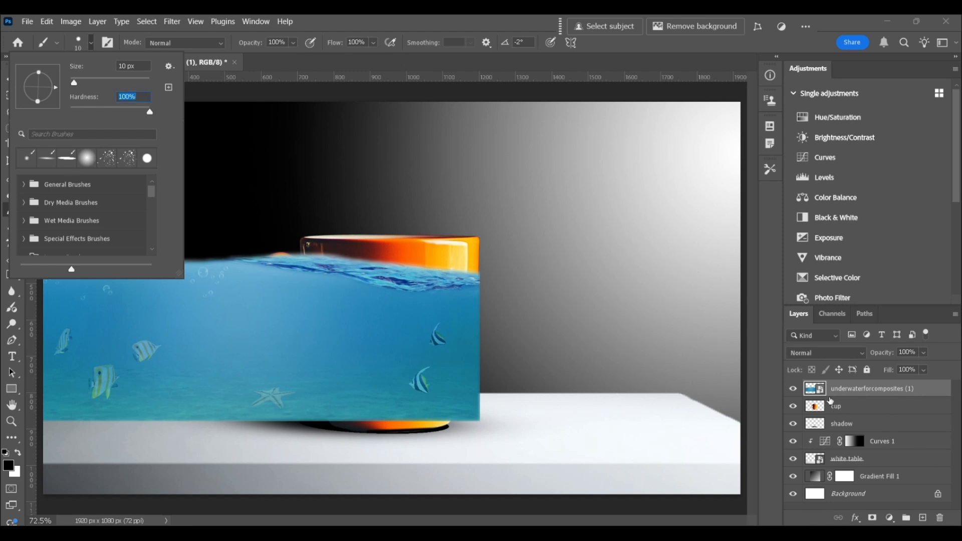
{"action": "key", "text": "Return"}
{"action": "left_click", "coordinate": [872, 518]}
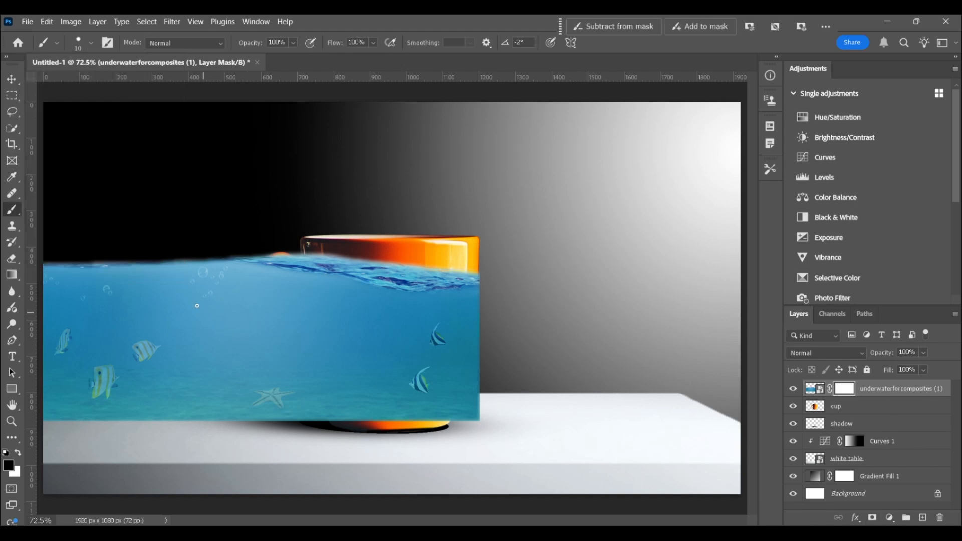
- Mask out the water left of the mug's body in black, finishing along the handle side with a 150 px brush
{"action": "key", "text": "bracketright"}
{"action": "key", "text": "bracketright"}
{"action": "key", "text": "bracketright"}
{"action": "key", "text": "bracketright"}
{"action": "key", "text": "bracketright"}
{"action": "key", "text": "bracketright"}
{"action": "key", "text": "bracketright"}
{"action": "key", "text": "bracketright"}
{"action": "key", "text": "bracketright"}
{"action": "key", "text": "bracketright"}
{"action": "key", "text": "bracketright"}
{"action": "key", "text": "bracketright"}
{"action": "mouse_move", "coordinate": [84, 252]}
{"action": "left_mouse_down"}
{"action": "mouse_move", "coordinate": [134, 221]}
{"action": "mouse_move", "coordinate": [200, 240]}
{"action": "left_mouse_up"}
{"action": "key", "text": "bracketleft"}
{"action": "key", "text": "bracketleft"}
{"action": "key", "text": "bracketleft"}
{"action": "key", "text": "bracketleft"}
{"action": "key", "text": "bracketleft"}
{"action": "key", "text": "bracketleft"}
{"action": "key", "text": "bracketleft"}
{"action": "key", "text": "bracketleft"}
{"action": "mouse_move", "coordinate": [265, 240]}
{"action": "left_mouse_down"}
{"action": "mouse_move", "coordinate": [258, 299]}
{"action": "mouse_move", "coordinate": [268, 443]}
{"action": "left_mouse_up"}
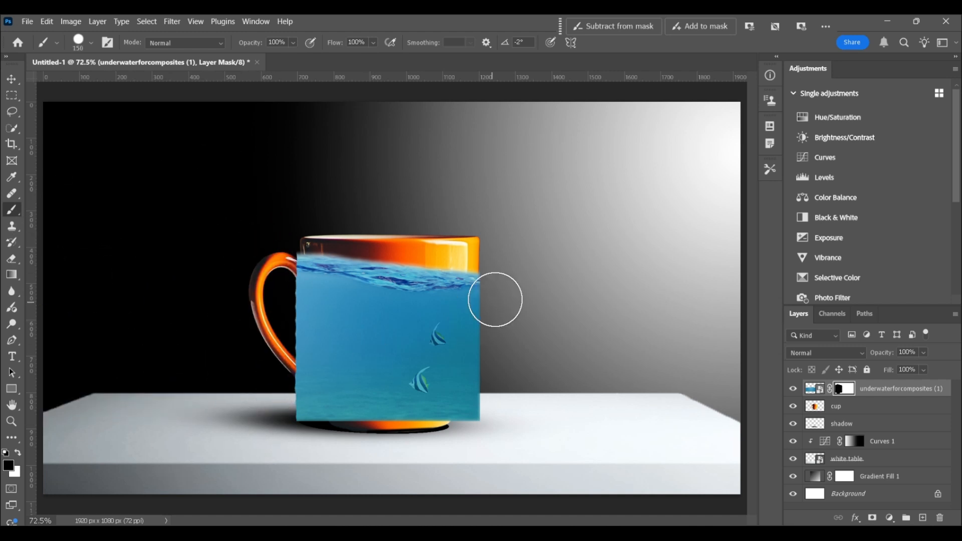
- Lower the underwater layer's opacity to 77% so the mug's outline shows through
{"action": "left_click", "coordinate": [11, 421]}
{"action": "left_click", "coordinate": [478, 327]}
{"action": "left_click", "coordinate": [479, 327]}
{"action": "left_click", "coordinate": [814, 388]}
{"action": "left_click", "coordinate": [923, 353]}
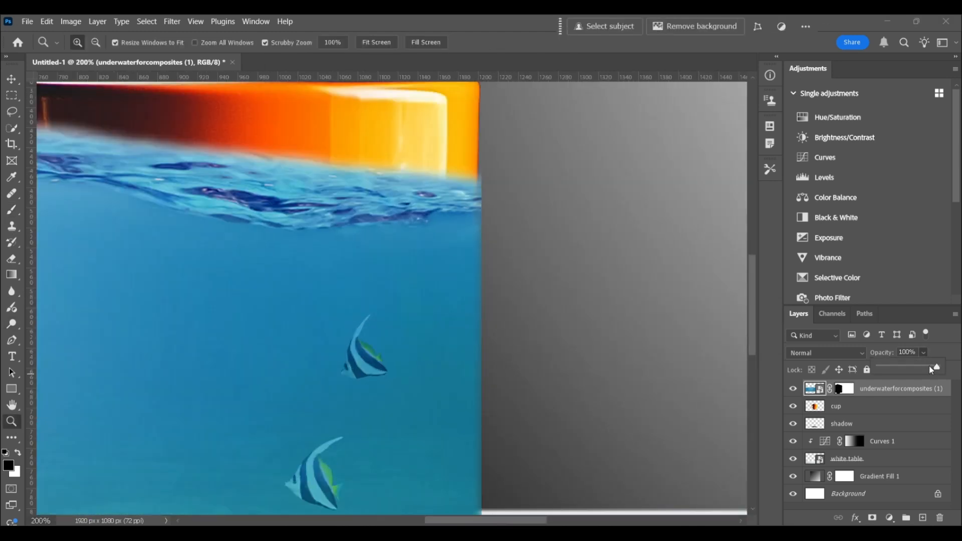
{"action": "left_click_drag", "start_coordinate": [929, 366], "coordinate": [923, 367]}
- Mask out the water spilling past the mug's right edge on the underwater layer's mask
{"action": "left_click", "coordinate": [843, 389]}
{"action": "key", "text": "b"}
{"action": "key", "text": "bracketleft"}
{"action": "key", "text": "bracketleft"}
{"action": "key", "text": "bracketleft"}
{"action": "key", "text": "bracketleft"}
{"action": "key", "text": "bracketleft"}
{"action": "key", "text": "bracketleft"}
{"action": "key", "text": "bracketleft"}
{"action": "key", "text": "bracketleft"}
{"action": "key", "text": "bracketleft"}
{"action": "key", "text": "bracketleft"}
{"action": "key", "text": "bracketleft"}
{"action": "left_click_drag", "start_coordinate": [473, 335], "coordinate": [431, 509]}
{"action": "key", "text": "bracketright"}
{"action": "key", "text": "bracketright"}
{"action": "left_click_drag", "start_coordinate": [477, 355], "coordinate": [471, 505]}
- Mask out the excess water around the mug's lower right side, following the curve with smaller and larger brushes
{"action": "scroll", "coordinate": [504, 369], "scroll_direction": "down", "scroll_amount": 3}
{"action": "key", "text": "bracketleft"}
{"action": "key", "text": "bracketleft"}
{"action": "left_click", "coordinate": [434, 383]}
{"action": "left_click", "coordinate": [406, 462], "text": "shift"}
{"action": "key", "text": "bracketright"}
{"action": "key", "text": "bracketright"}
{"action": "key", "text": "bracketright"}
{"action": "key", "text": "bracketright"}
{"action": "key", "text": "bracketright"}
{"action": "mouse_move", "coordinate": [451, 396]}
{"action": "left_mouse_down"}
{"action": "mouse_move", "coordinate": [482, 354]}
{"action": "mouse_move", "coordinate": [481, 446]}
{"action": "left_mouse_up"}
- Mask the water along the mug's lower left side and carve a wavy edge above the base with a 35 px brush
{"action": "left_click_drag", "start_coordinate": [519, 520], "coordinate": [457, 520]}
{"action": "mouse_move", "coordinate": [328, 280]}
{"action": "left_mouse_down"}
{"action": "mouse_move", "coordinate": [444, 476]}
{"action": "mouse_move", "coordinate": [334, 374]}
{"action": "mouse_move", "coordinate": [377, 446]}
{"action": "mouse_move", "coordinate": [345, 437]}
{"action": "left_mouse_up"}
{"action": "key", "text": "bracketleft"}
{"action": "key", "text": "bracketleft"}
{"action": "mouse_move", "coordinate": [314, 272]}
{"action": "left_mouse_down"}
{"action": "mouse_move", "coordinate": [415, 421]}
{"action": "mouse_move", "coordinate": [323, 286]}
{"action": "mouse_move", "coordinate": [378, 380]}
{"action": "mouse_move", "coordinate": [438, 446]}
{"action": "mouse_move", "coordinate": [503, 441]}
{"action": "left_mouse_up"}
{"action": "mouse_move", "coordinate": [522, 455]}
{"action": "left_mouse_down"}
{"action": "mouse_move", "coordinate": [614, 444]}
{"action": "mouse_move", "coordinate": [701, 457]}
{"action": "mouse_move", "coordinate": [745, 447]}
{"action": "left_mouse_up"}
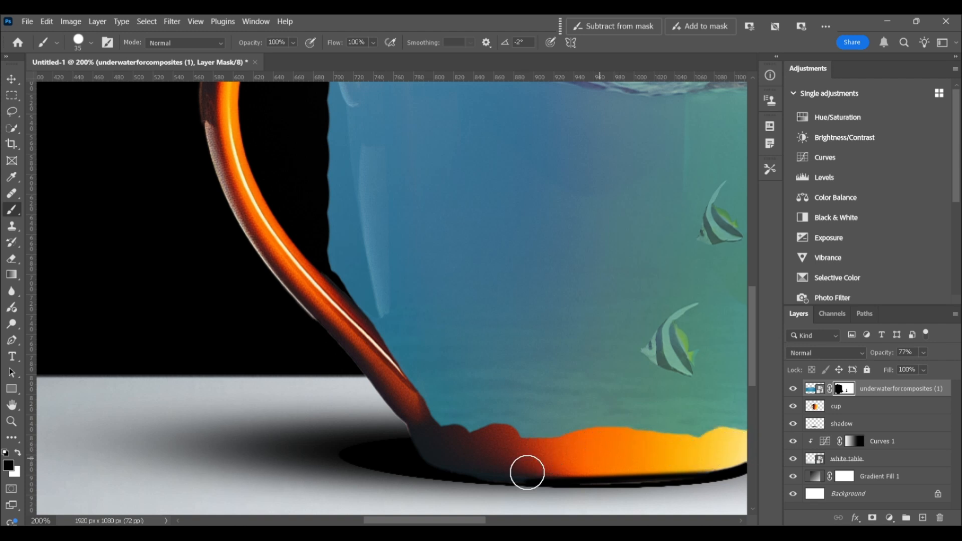
- Refine the wavy lower edge of the water above the mug's base with a 9 px brush
{"action": "left_click_drag", "start_coordinate": [464, 521], "coordinate": [523, 521]}
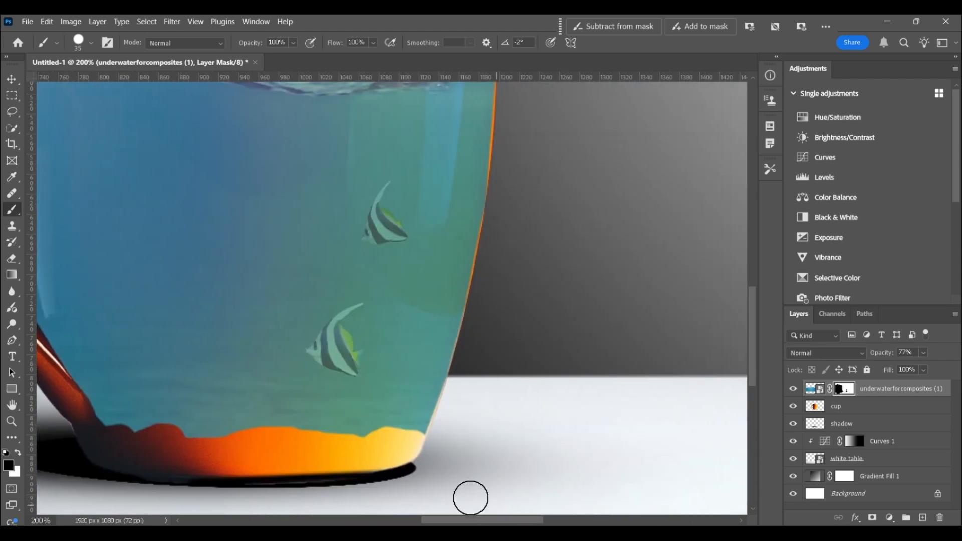
{"action": "left_click_drag", "start_coordinate": [466, 522], "coordinate": [459, 523]}
{"action": "key", "text": "bracketleft"}
{"action": "key", "text": "bracketleft"}
{"action": "key", "text": "bracketleft"}
{"action": "key", "text": "bracketleft"}
{"action": "key", "text": "bracketleft"}
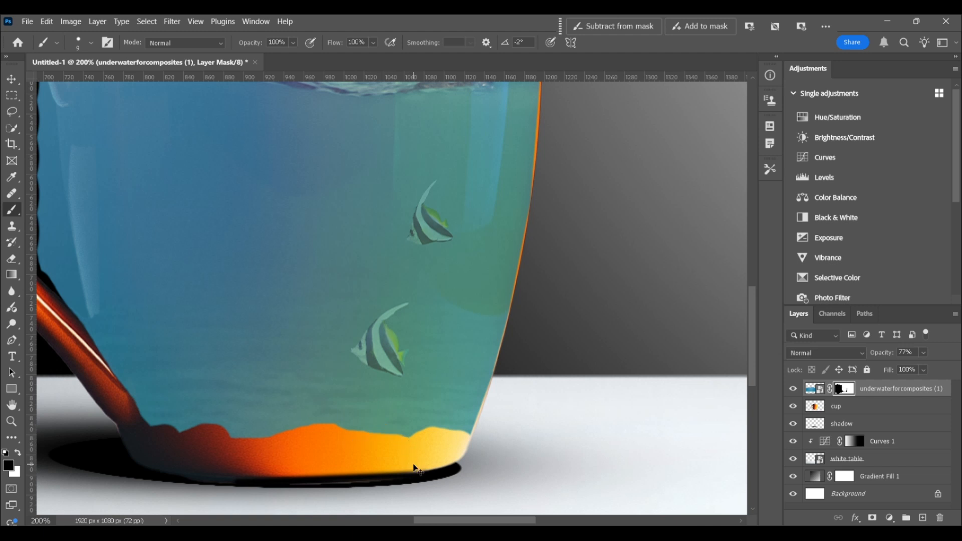
{"action": "mouse_move", "coordinate": [362, 442]}
{"action": "left_mouse_down"}
{"action": "mouse_move", "coordinate": [391, 429]}
{"action": "mouse_move", "coordinate": [408, 443]}
{"action": "left_mouse_up"}
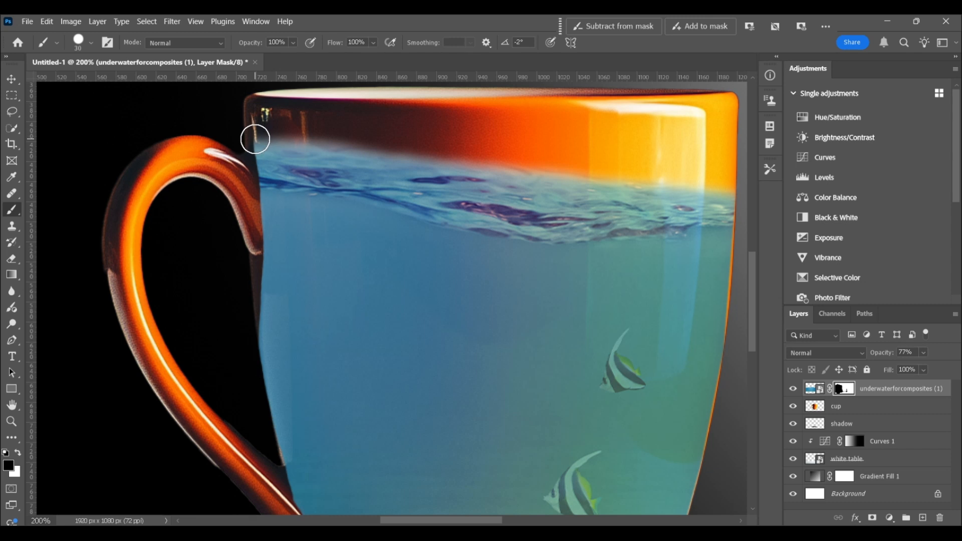
- Mask the water's upper edge into an irregular, dripping outline below the mug's rim, varying the brush size
{"action": "mouse_move", "coordinate": [255, 138]}
{"action": "left_mouse_down"}
{"action": "mouse_move", "coordinate": [259, 161]}
{"action": "mouse_move", "coordinate": [277, 176]}
{"action": "mouse_move", "coordinate": [302, 146]}
{"action": "mouse_move", "coordinate": [325, 162]}
{"action": "mouse_move", "coordinate": [353, 152]}
{"action": "mouse_move", "coordinate": [342, 147]}
{"action": "mouse_move", "coordinate": [457, 161]}
{"action": "mouse_move", "coordinate": [446, 165]}
{"action": "mouse_move", "coordinate": [462, 172]}
{"action": "mouse_move", "coordinate": [525, 159]}
{"action": "mouse_move", "coordinate": [637, 181]}
{"action": "mouse_move", "coordinate": [681, 153]}
{"action": "mouse_move", "coordinate": [719, 176]}
{"action": "left_mouse_up"}
{"action": "key", "text": "bracketright"}
{"action": "key", "text": "bracketleft"}
{"action": "key", "text": "bracketleft"}
{"action": "key", "text": "bracketleft"}
{"action": "key", "text": "bracketleft"}
{"action": "key", "text": "bracketleft"}
{"action": "key", "text": "bracketleft"}
{"action": "key", "text": "bracketleft"}
{"action": "key", "text": "bracketleft"}
{"action": "left_click_drag", "start_coordinate": [727, 210], "coordinate": [733, 202]}
{"action": "mouse_move", "coordinate": [613, 212]}
{"action": "left_mouse_down"}
{"action": "mouse_move", "coordinate": [633, 202]}
{"action": "mouse_move", "coordinate": [628, 213]}
{"action": "left_mouse_up"}
{"action": "key", "text": "bracketright"}
{"action": "key", "text": "bracketright"}
{"action": "key", "text": "bracketright"}
{"action": "key", "text": "bracketright"}
{"action": "key", "text": "bracketleft"}
{"action": "mouse_move", "coordinate": [564, 193]}
{"action": "left_mouse_down"}
{"action": "mouse_move", "coordinate": [573, 216]}
{"action": "mouse_move", "coordinate": [582, 198]}
{"action": "left_mouse_up"}
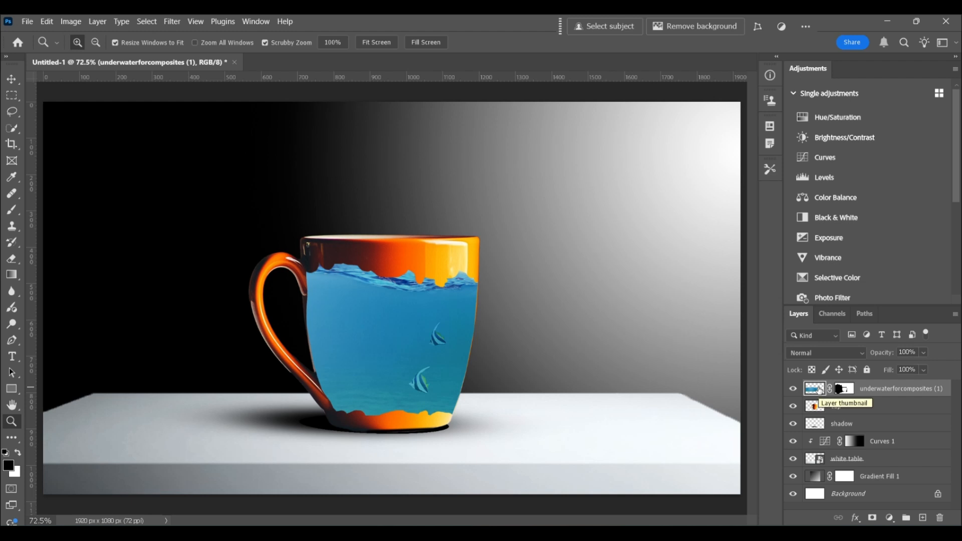
- Place the goldfish1 image as an embedded layer above the underwater layer
{"action": "left_click", "coordinate": [27, 21]}
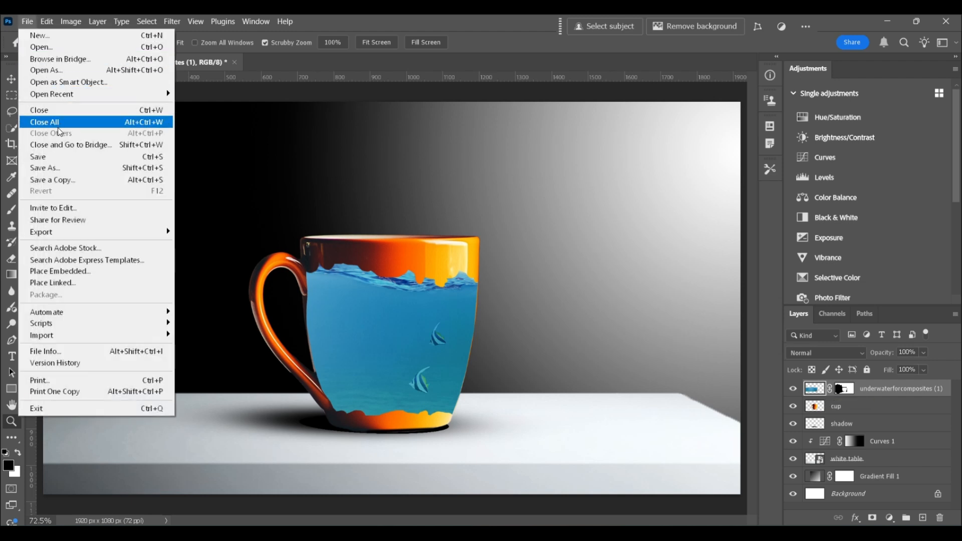
{"action": "left_click", "coordinate": [89, 277]}
{"action": "left_click", "coordinate": [511, 118]}
{"action": "left_click", "coordinate": [786, 446]}
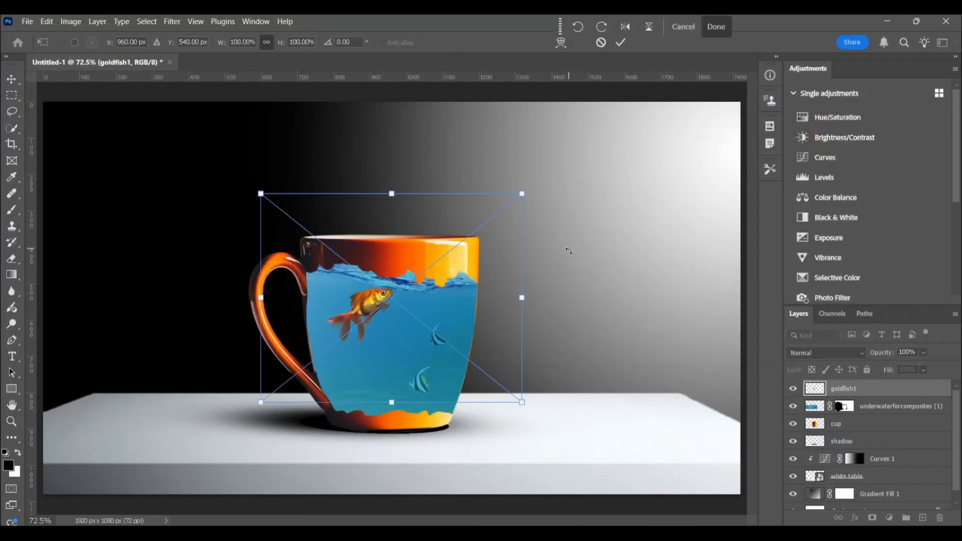
- Rotate the goldfish about 17.5°, enlarge it to about 196%, and position it in the mug's water, facing upper right
{"action": "left_click_drag", "start_coordinate": [523, 189], "coordinate": [547, 236]}
{"action": "left_click_drag", "start_coordinate": [356, 291], "coordinate": [376, 325]}
{"action": "left_click_drag", "start_coordinate": [566, 271], "coordinate": [693, 154]}
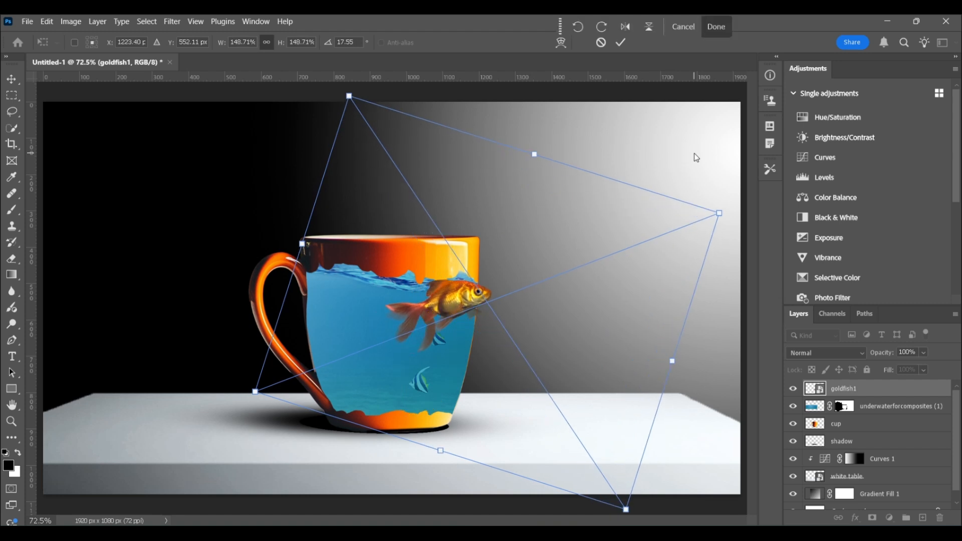
{"action": "left_click_drag", "start_coordinate": [255, 391], "coordinate": [121, 464]}
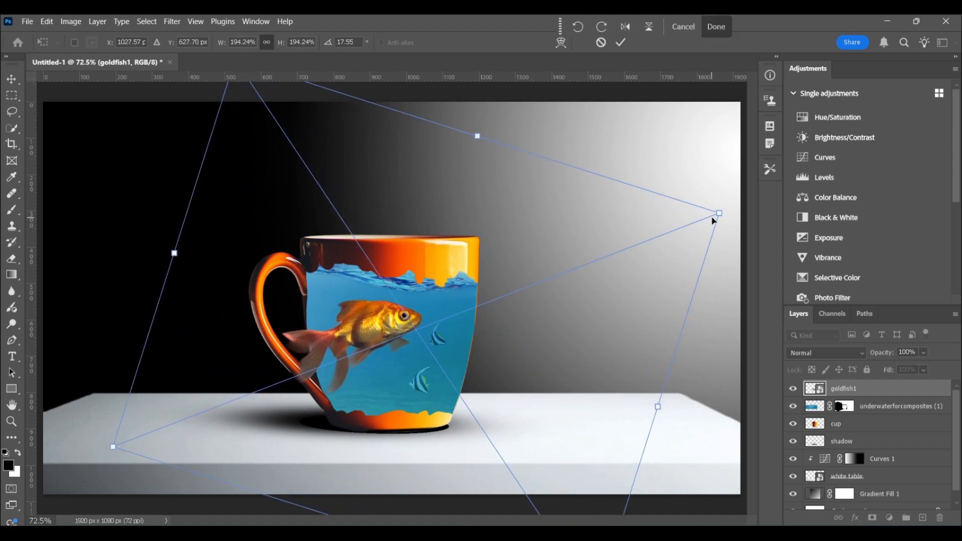
{"action": "left_click_drag", "start_coordinate": [719, 213], "coordinate": [727, 212]}
{"action": "left_click_drag", "start_coordinate": [365, 330], "coordinate": [374, 329]}
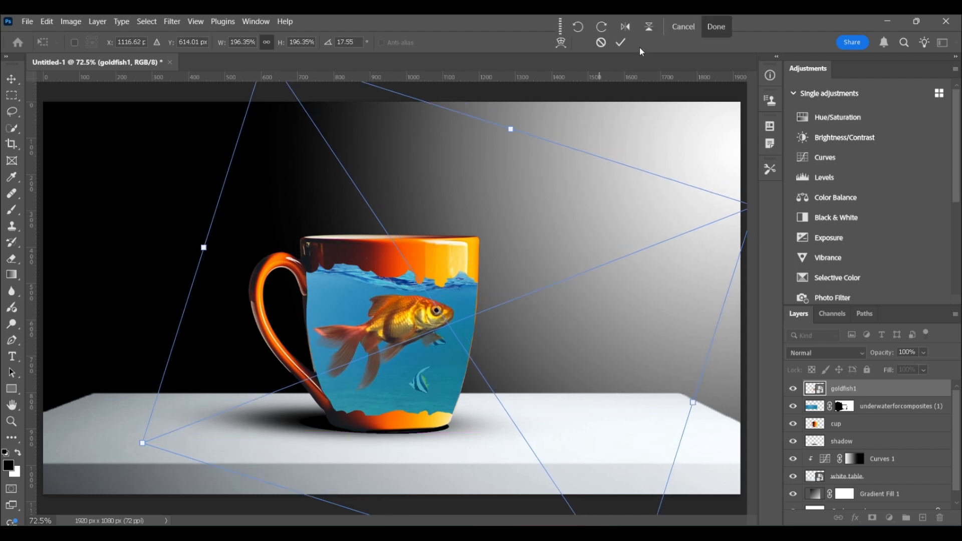
{"action": "left_click", "coordinate": [621, 43]}
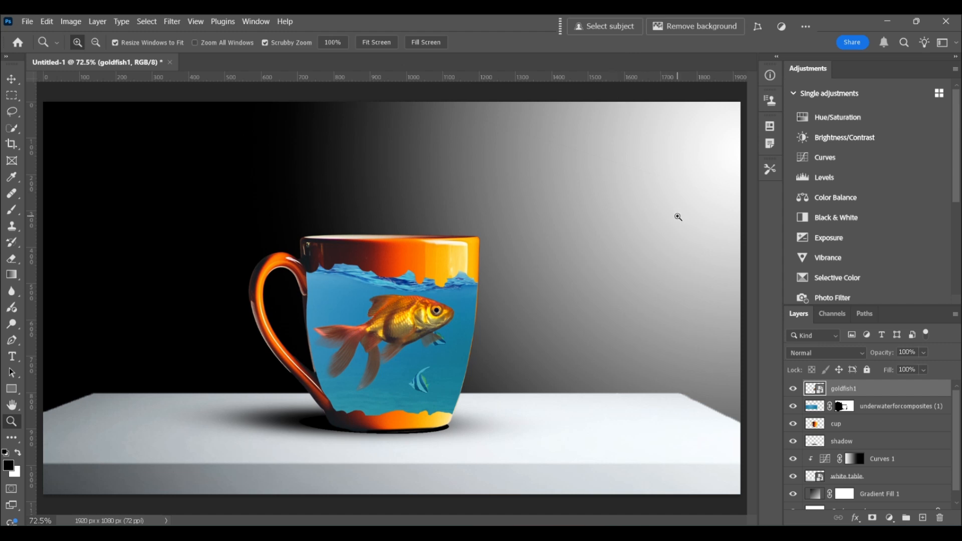
- Split the underwater layer's Blend If underlying sliders to 0/71 and 186/255 so the mug's shading shows through
{"action": "left_click", "coordinate": [946, 409]}
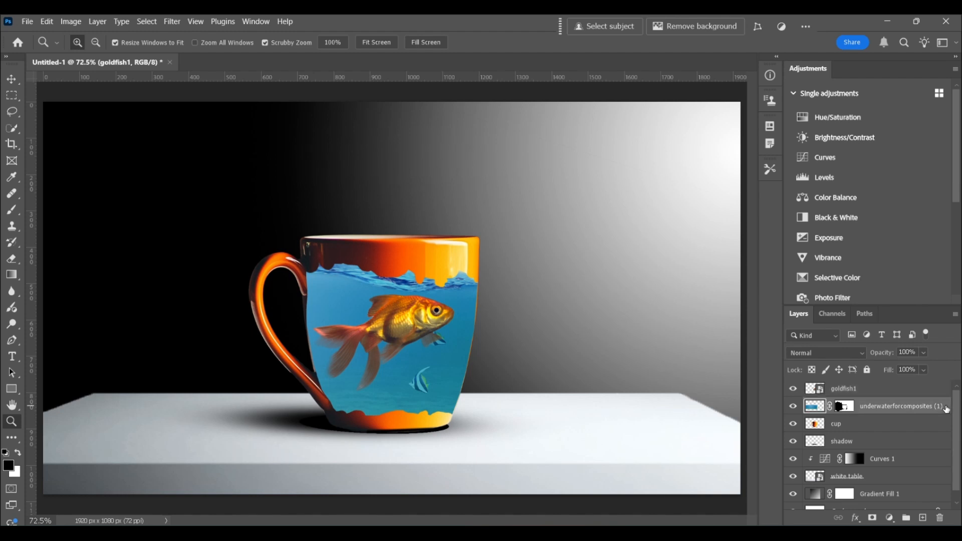
{"action": "double_click", "coordinate": [946, 409]}
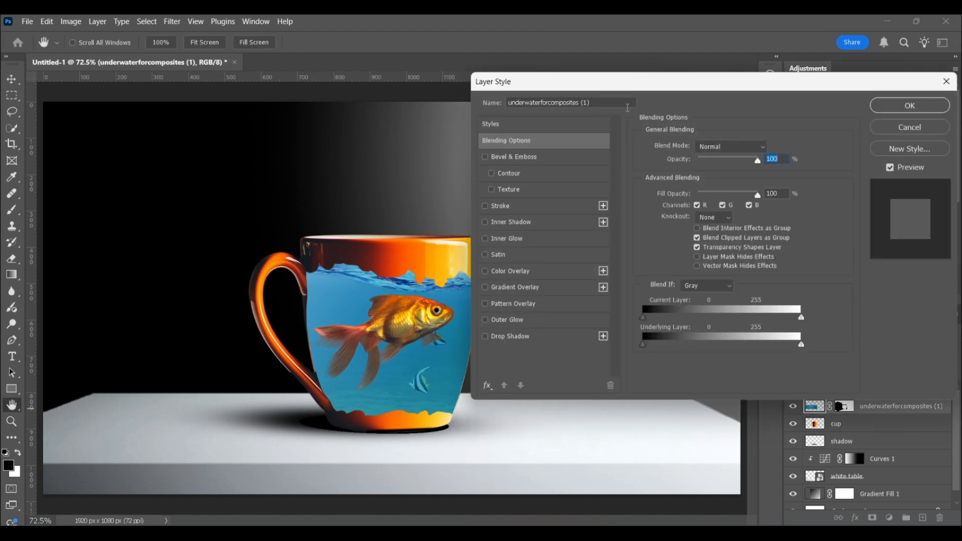
{"action": "left_click_drag", "start_coordinate": [616, 84], "coordinate": [656, 85]}
{"action": "left_click_drag", "start_coordinate": [690, 344], "coordinate": [727, 348]}
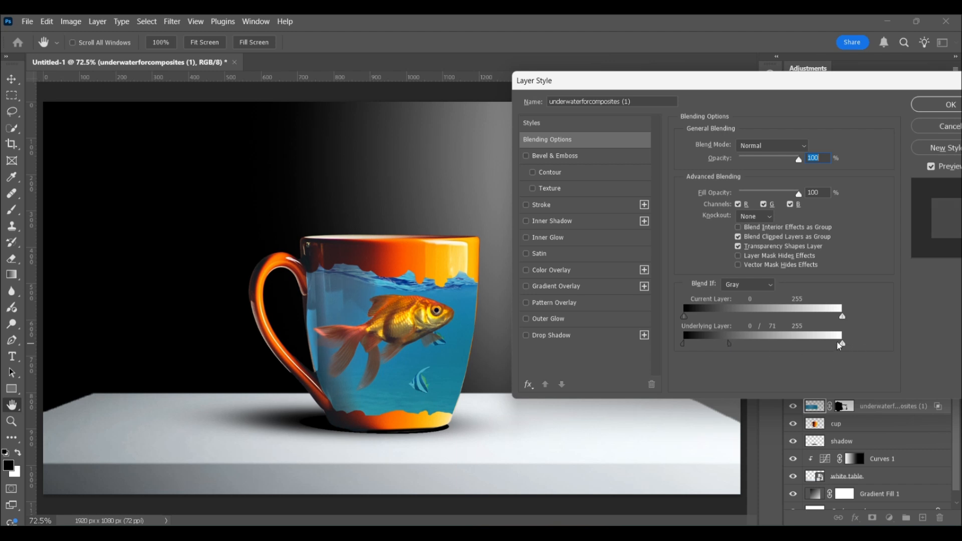
{"action": "left_click_drag", "start_coordinate": [842, 345], "coordinate": [799, 351]}
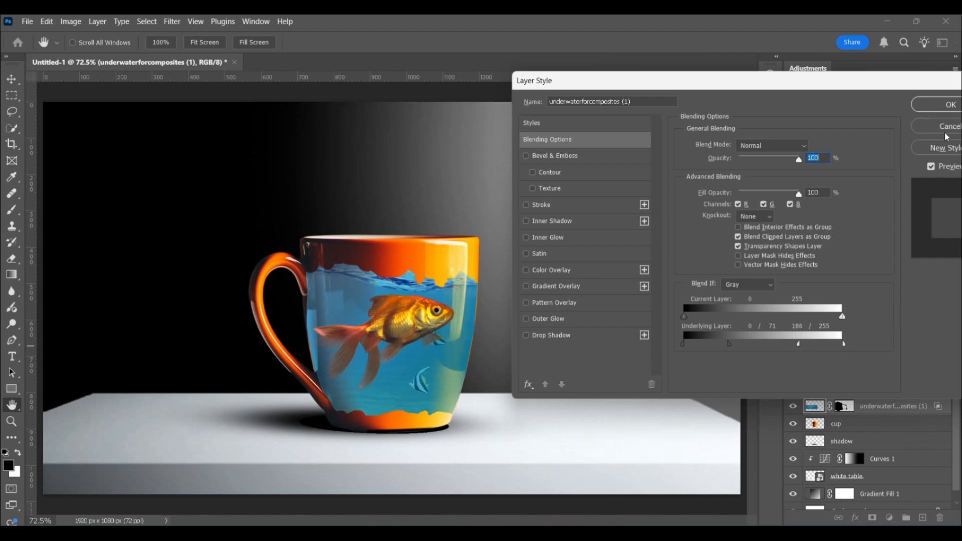
{"action": "left_click", "coordinate": [949, 105]}
{"action": "key", "text": "z"}
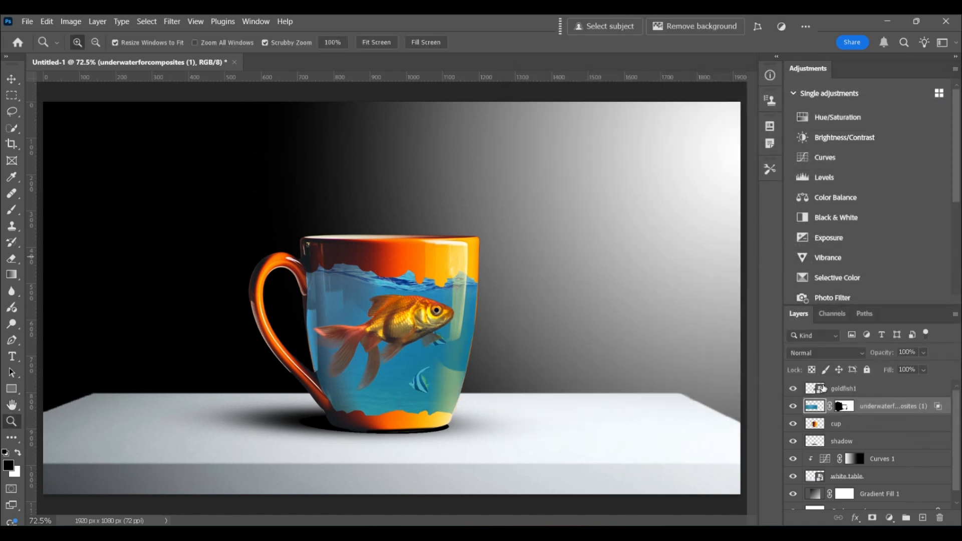
- Add a layer mask to goldfish1 and set up a soft brush with 50% opacity and 0% hardness
{"action": "left_click", "coordinate": [814, 388]}
{"action": "left_click", "coordinate": [872, 518]}
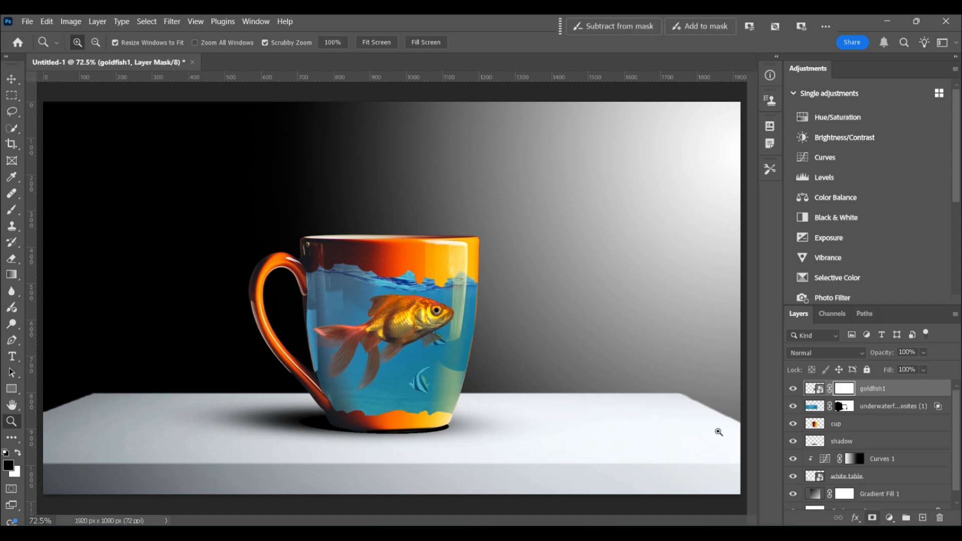
{"action": "left_click", "coordinate": [14, 212]}
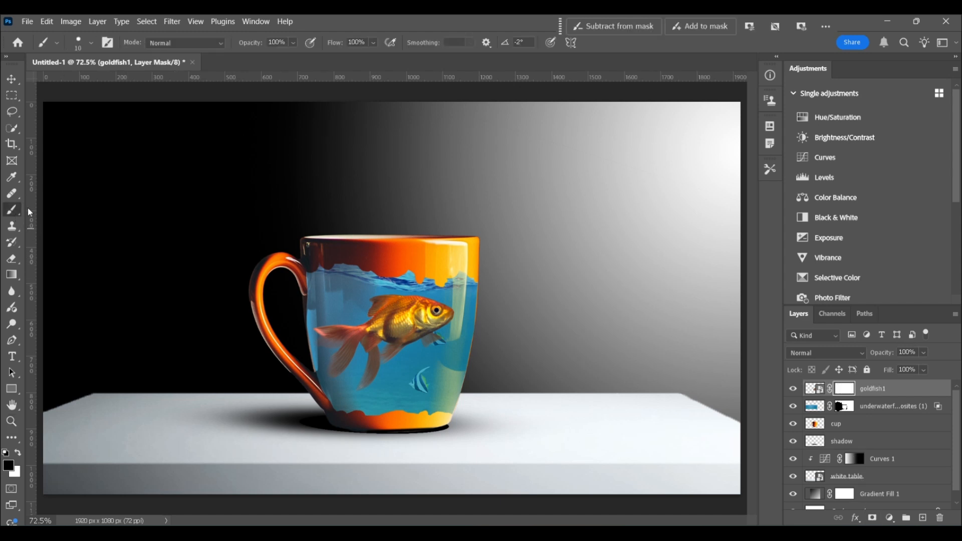
{"action": "left_click", "coordinate": [293, 43]}
{"action": "left_click_drag", "start_coordinate": [309, 57], "coordinate": [287, 58]}
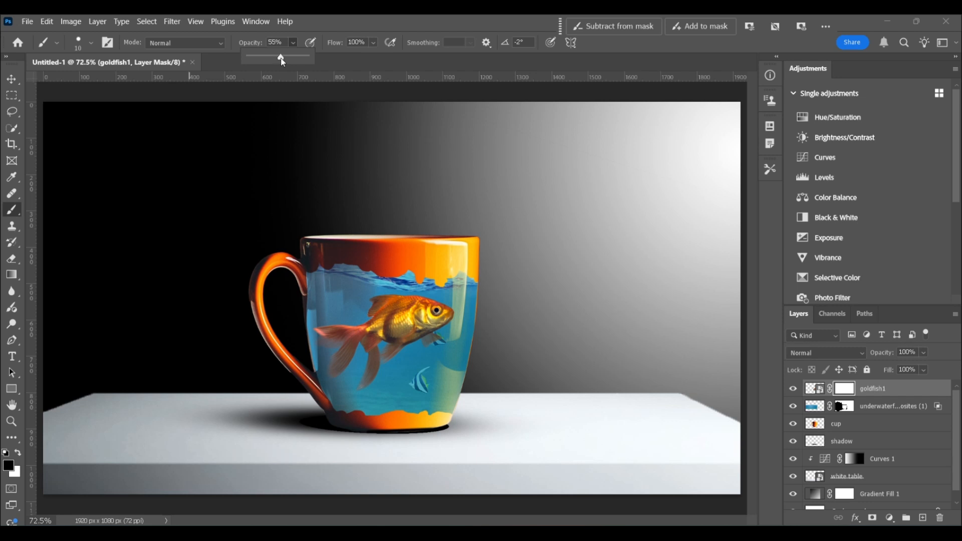
{"action": "left_click", "coordinate": [91, 44]}
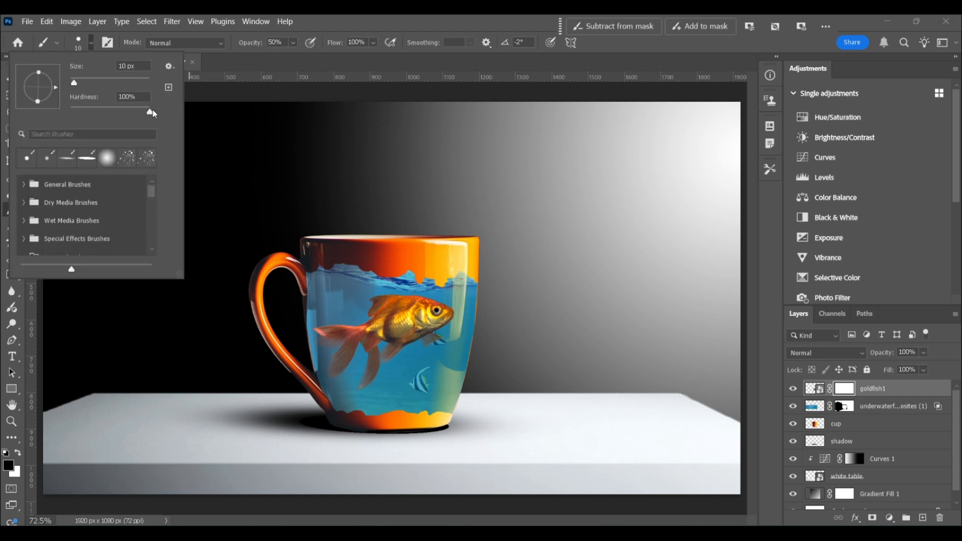
{"action": "left_click_drag", "start_coordinate": [151, 115], "coordinate": [39, 110]}
- Partly fade the goldfish's mouth and tail fins on its mask with a soft brush of about 60 px
{"action": "left_click", "coordinate": [846, 390]}
{"action": "key", "text": "bracketright"}
{"action": "key", "text": "bracketright"}
{"action": "key", "text": "bracketright"}
{"action": "key", "text": "bracketright"}
{"action": "key", "text": "bracketright"}
{"action": "mouse_move", "coordinate": [452, 306]}
{"action": "left_mouse_down"}
{"action": "mouse_move", "coordinate": [440, 335]}
{"action": "mouse_move", "coordinate": [451, 326]}
{"action": "left_mouse_up"}
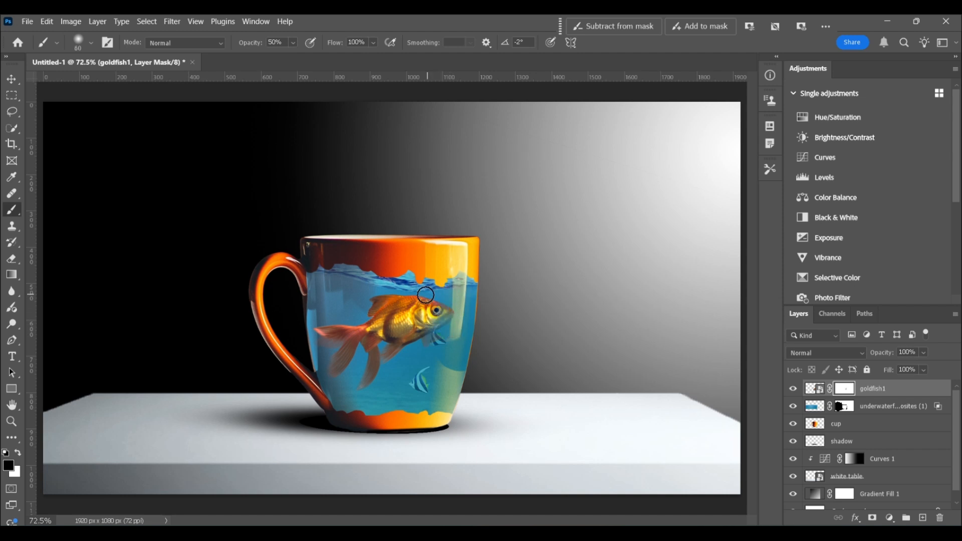
{"action": "key", "text": "bracketright"}
{"action": "mouse_move", "coordinate": [334, 325]}
{"action": "left_mouse_down"}
{"action": "mouse_move", "coordinate": [330, 302]}
{"action": "mouse_move", "coordinate": [334, 362]}
{"action": "left_mouse_up"}
{"action": "key", "text": "bracketleft"}
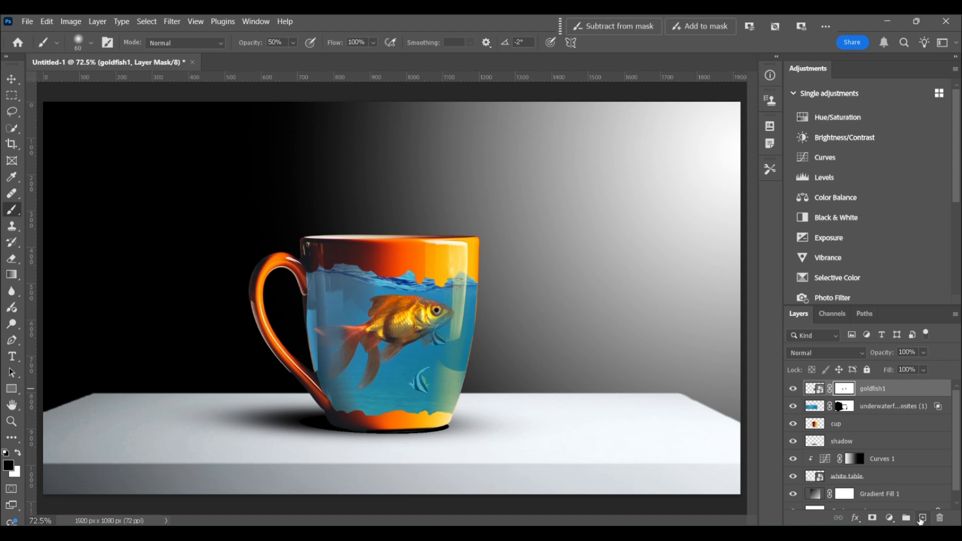
- Create a new layer above goldfish1 and name it "water elements"
{"action": "left_click", "coordinate": [921, 518]}
{"action": "double_click", "coordinate": [843, 389]}
{"action": "type", "text": "wa"}
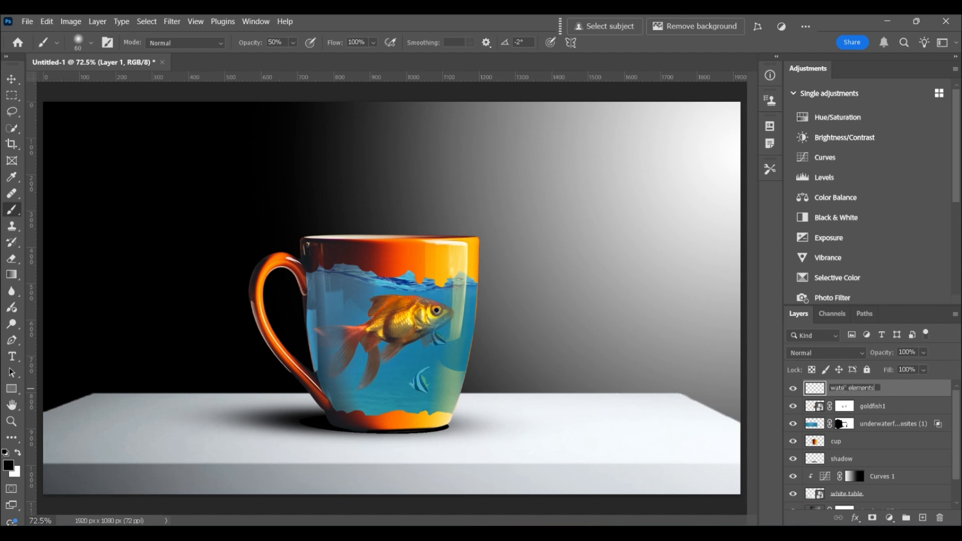
{"action": "type", "text": "ter elements"}
{"action": "key", "text": "Return"}
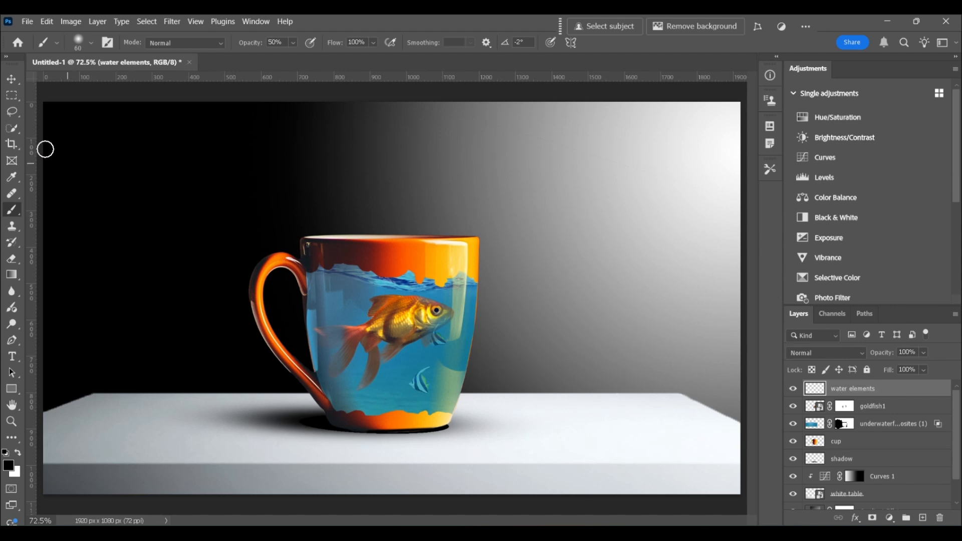
- Sample the blue of the water as the foreground color and choose the 284 px splatter brush tip
{"action": "left_click", "coordinate": [12, 177]}
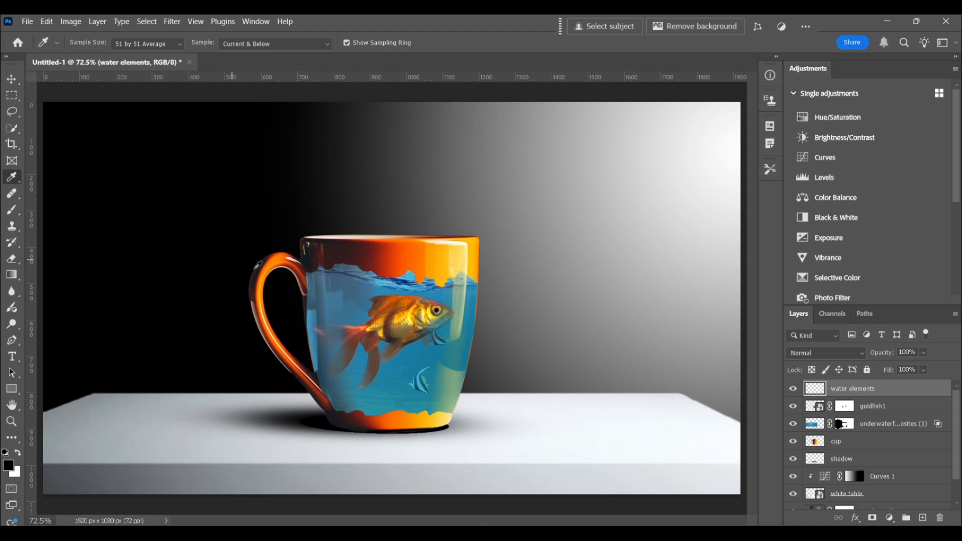
{"action": "left_click", "coordinate": [339, 296]}
{"action": "left_click", "coordinate": [13, 212]}
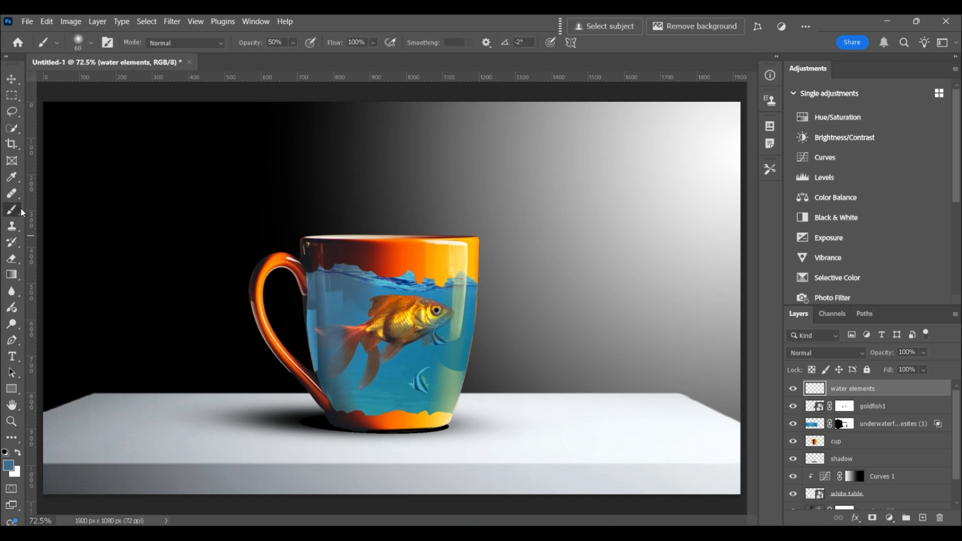
{"action": "left_click", "coordinate": [105, 46]}
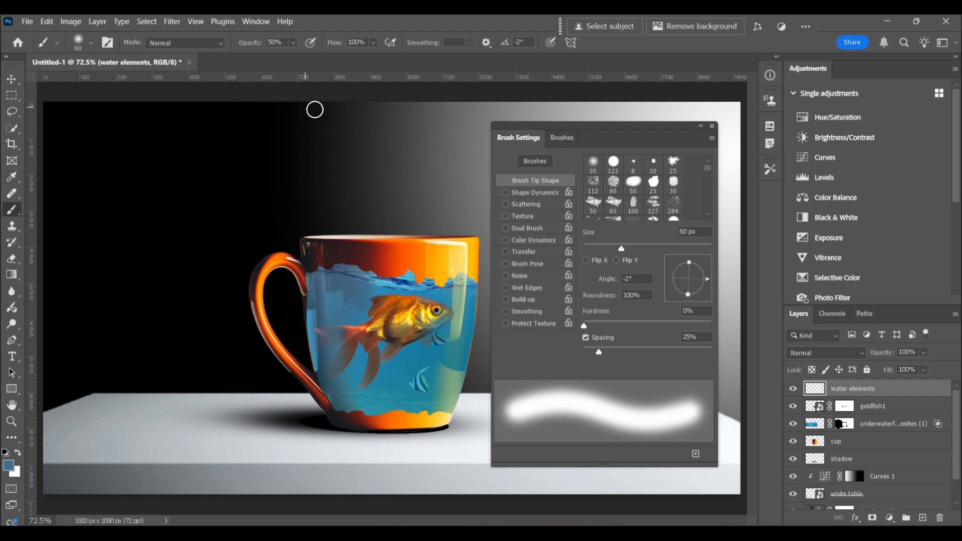
{"action": "left_click", "coordinate": [673, 204]}
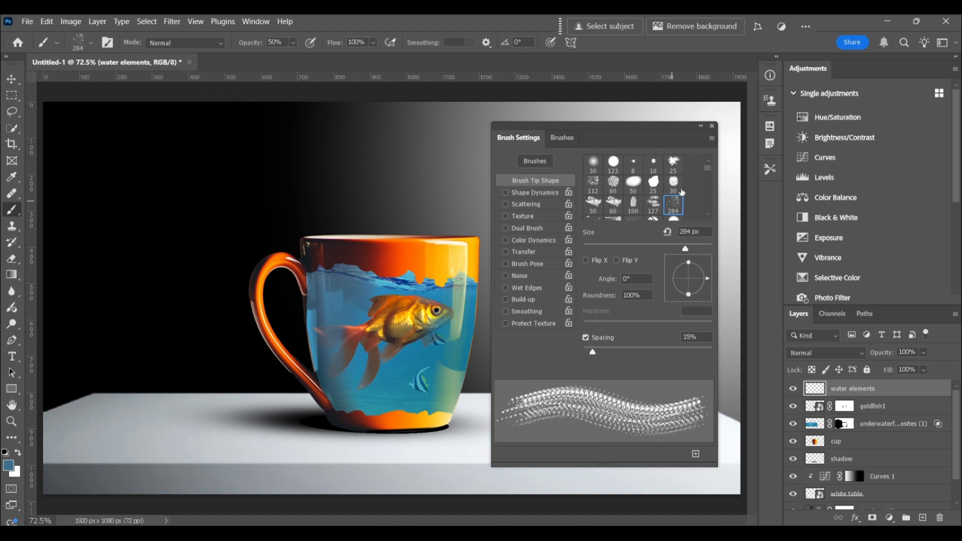
{"action": "left_click", "coordinate": [711, 126]}
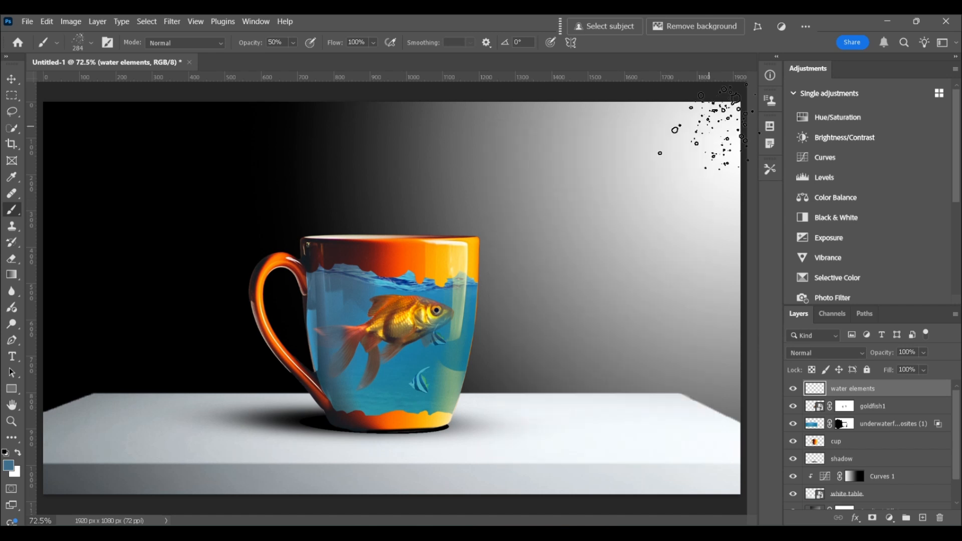
- Set the water elements layer's blend mode to Color Dodge after trying Linear Dodge (Add)
{"action": "left_click", "coordinate": [842, 352]}
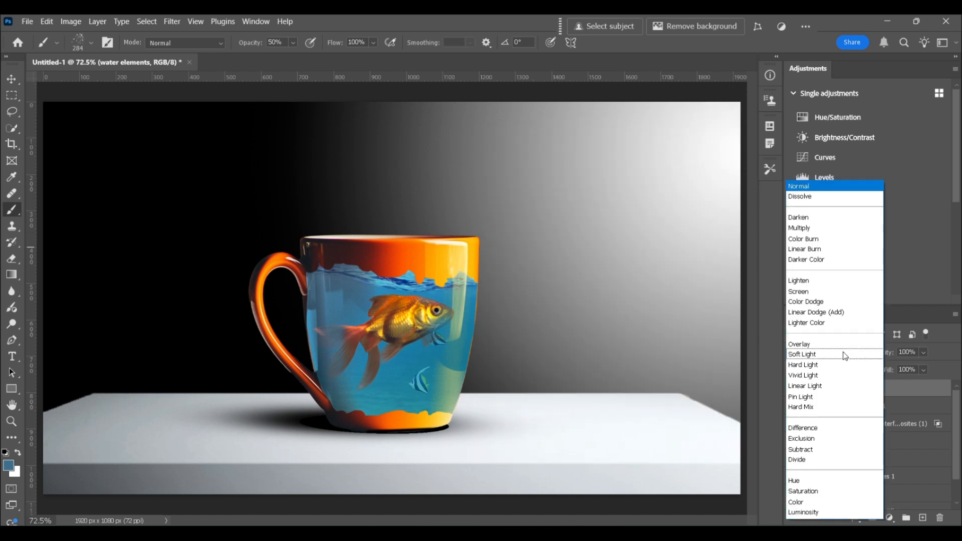
{"action": "left_click", "coordinate": [832, 311]}
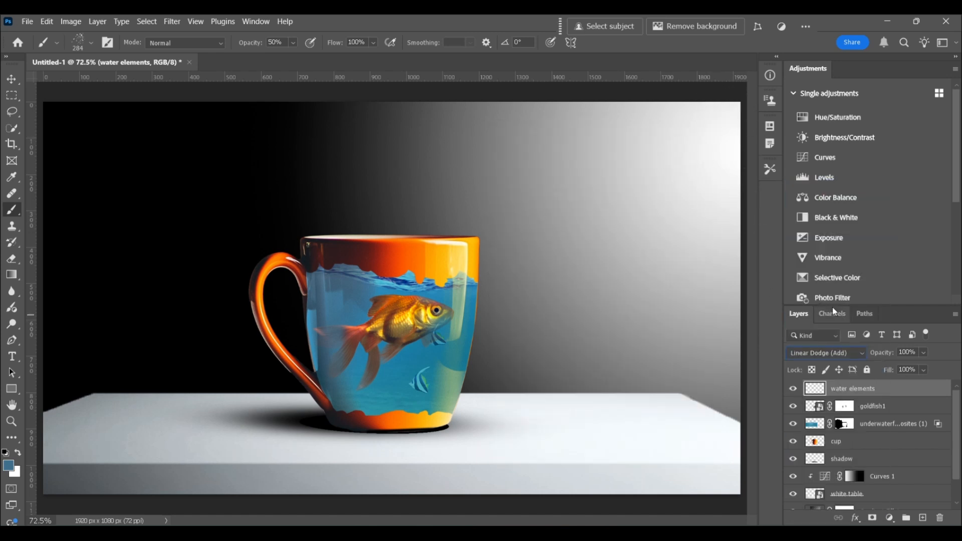
{"action": "left_click", "coordinate": [840, 356]}
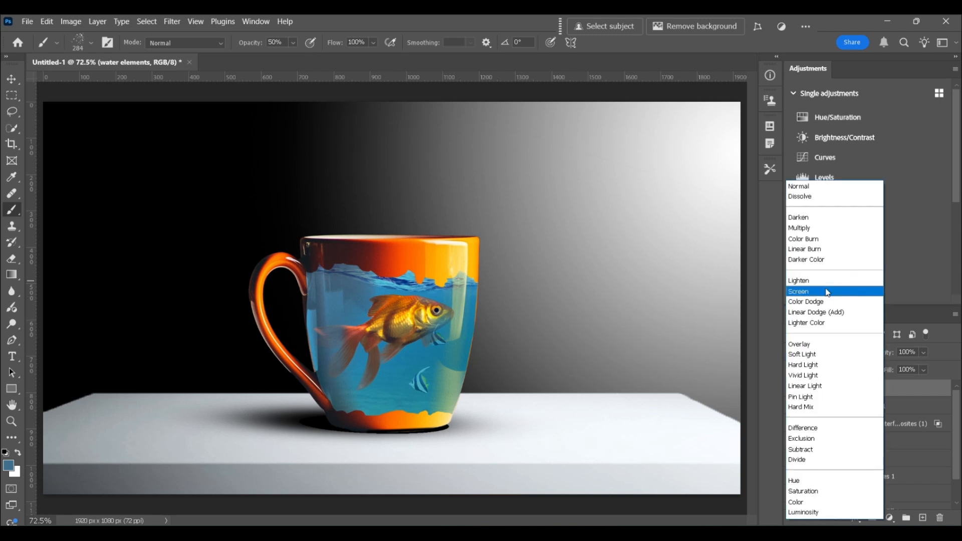
{"action": "left_click", "coordinate": [825, 302]}
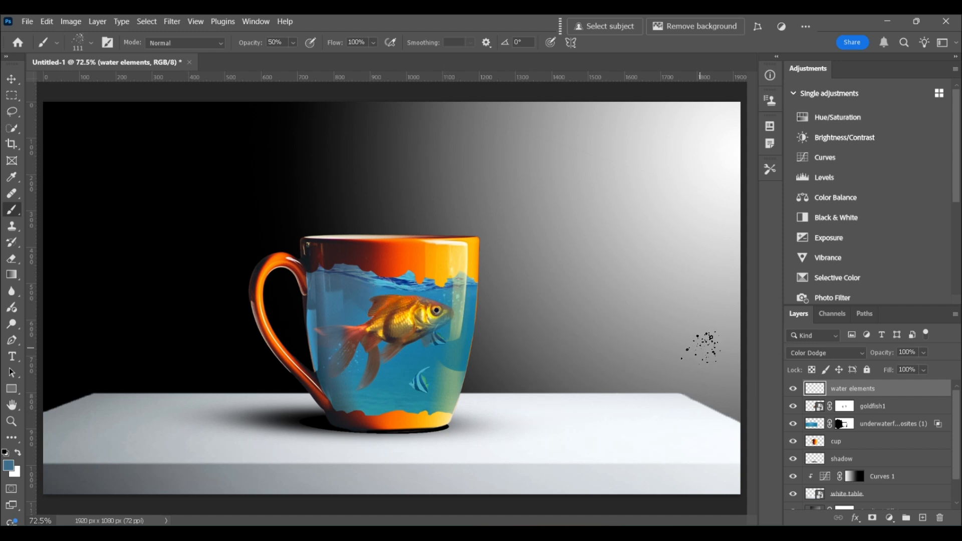
- Move the water elements layer below goldfish1 and add small bubbles around the fish, reducing the splatter brush to 90 px
{"action": "left_click_drag", "start_coordinate": [819, 389], "coordinate": [819, 417]}
{"action": "key", "text": "bracketleft"}
{"action": "key", "text": "bracketleft"}
{"action": "key", "text": "bracketleft"}
{"action": "key", "text": "bracketleft"}
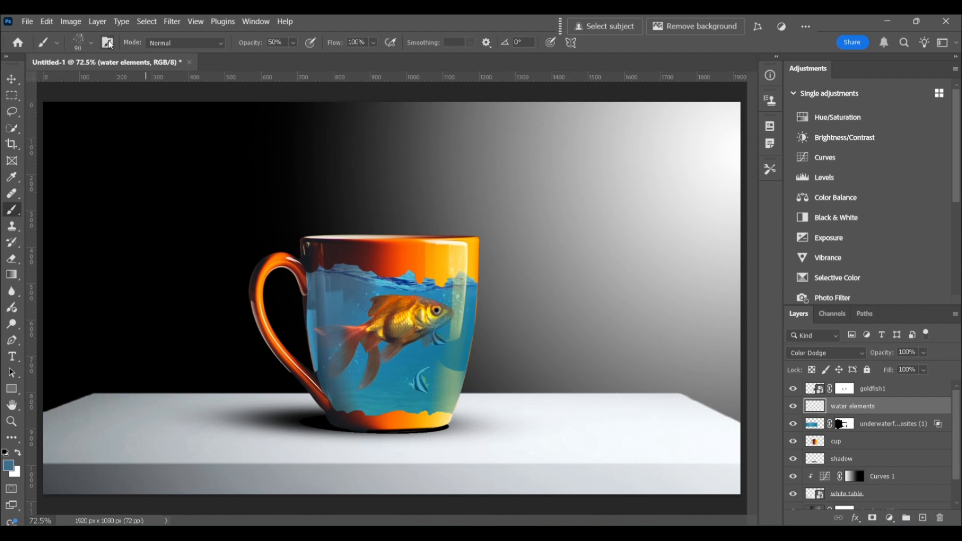
- Try Linear Dodge (Add) blending on the water elements layer and enlarge the splatter brush to 158 px
{"action": "left_click", "coordinate": [826, 353]}
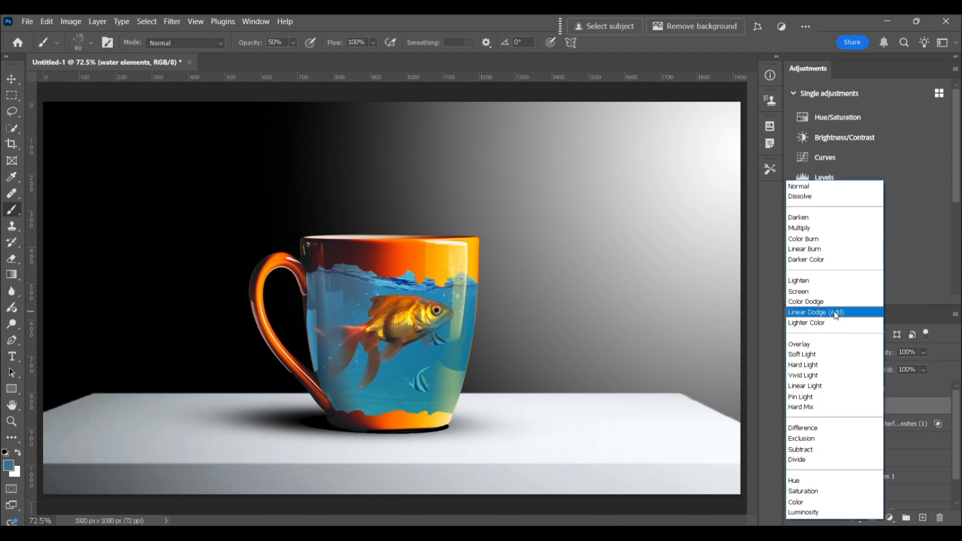
{"action": "left_click", "coordinate": [834, 312]}
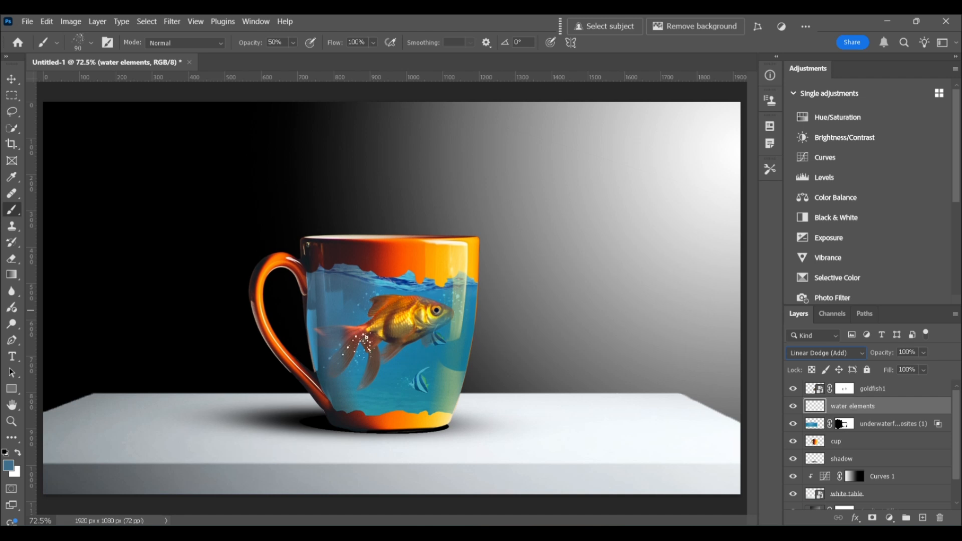
{"action": "key", "text": "]"}
{"action": "key", "text": "]"}
{"action": "key", "text": "]"}
{"action": "key", "text": "]"}
- Choose the round textured 60 px brush tip, enlarge it, and clip the water elements layer to the underwater layer
{"action": "left_click", "coordinate": [108, 43]}
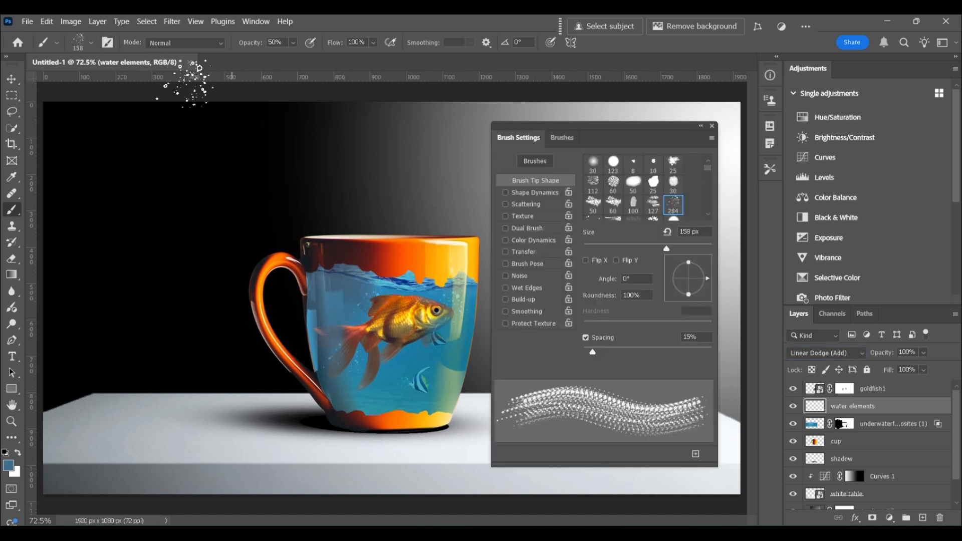
{"action": "left_click", "coordinate": [612, 184]}
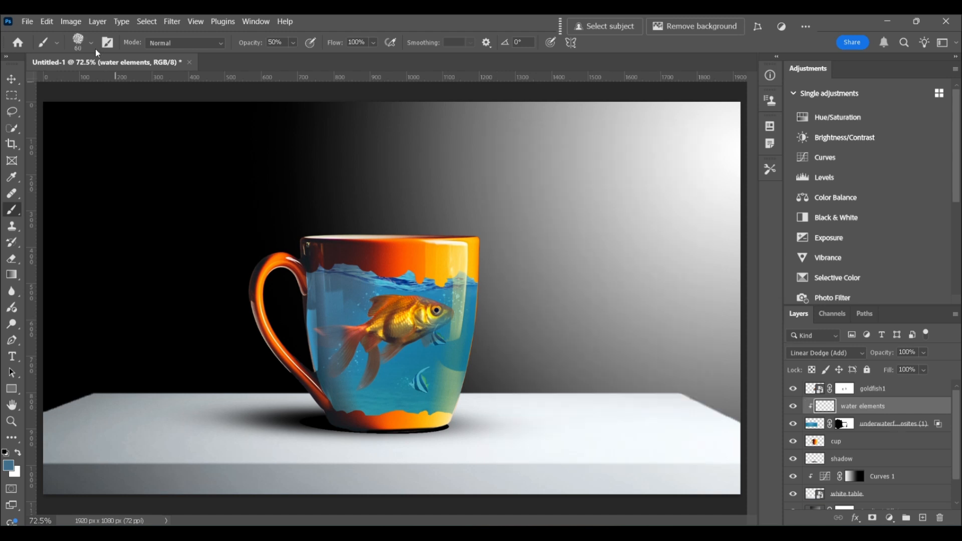
{"action": "key", "text": "bracketright"}
{"action": "key", "text": "bracketright"}
{"action": "key", "text": "bracketright"}
{"action": "key", "text": "bracketright"}
{"action": "key", "text": "bracketright"}
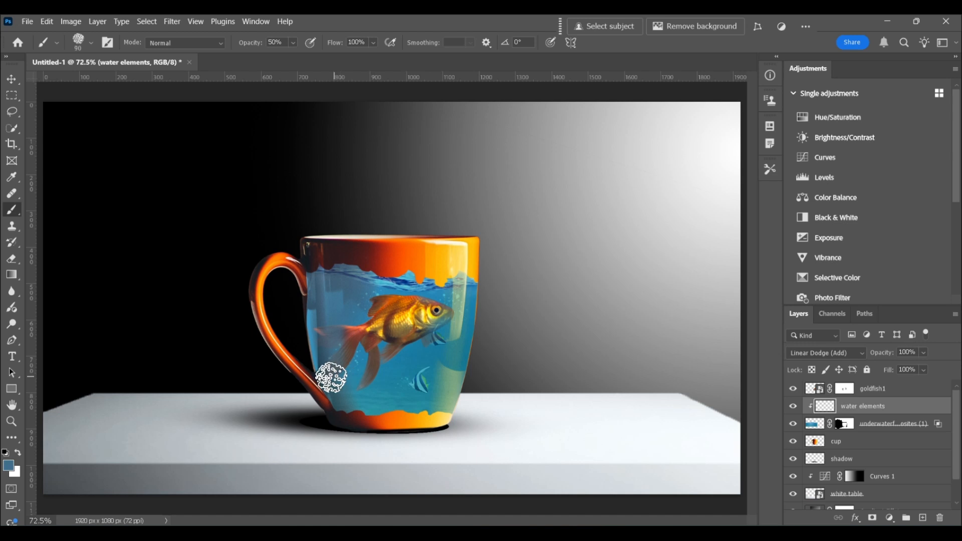
- Dab ripples along the bottom of the water with the brush tip flattened and enlarged to 900 px, using Color Dodge blending
{"action": "left_click", "coordinate": [90, 43]}
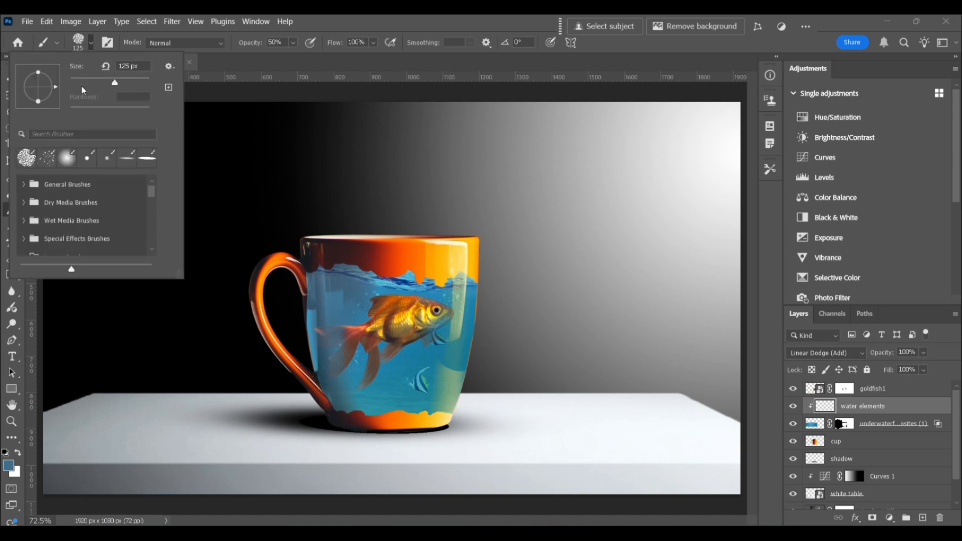
{"action": "left_click_drag", "start_coordinate": [42, 102], "coordinate": [40, 93]}
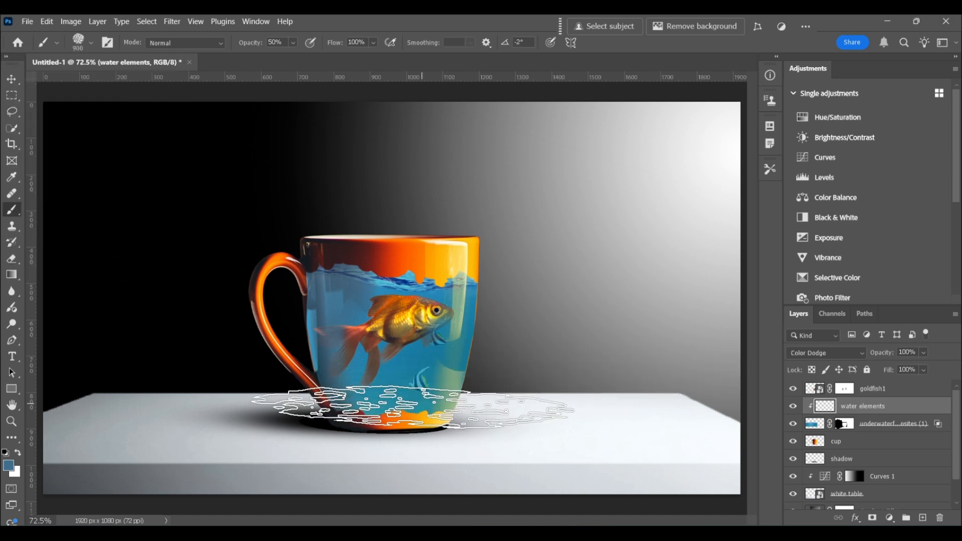
{"action": "left_click", "coordinate": [413, 407]}
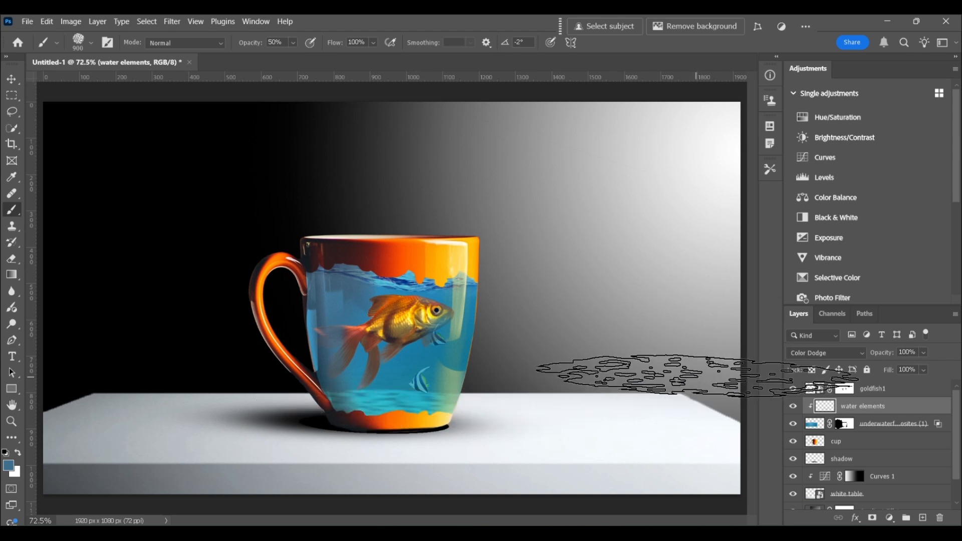
- Reduce the textured brush to 125 px and reshape its tip to be rounder and angled at -14°
{"action": "key", "text": "bracketleft"}
{"action": "key", "text": "bracketleft"}
{"action": "key", "text": "bracketleft"}
{"action": "key", "text": "bracketleft"}
{"action": "key", "text": "bracketleft"}
{"action": "key", "text": "bracketleft"}
{"action": "key", "text": "bracketleft"}
{"action": "key", "text": "bracketleft"}
{"action": "key", "text": "bracketleft"}
{"action": "key", "text": "bracketleft"}
{"action": "key", "text": "bracketleft"}
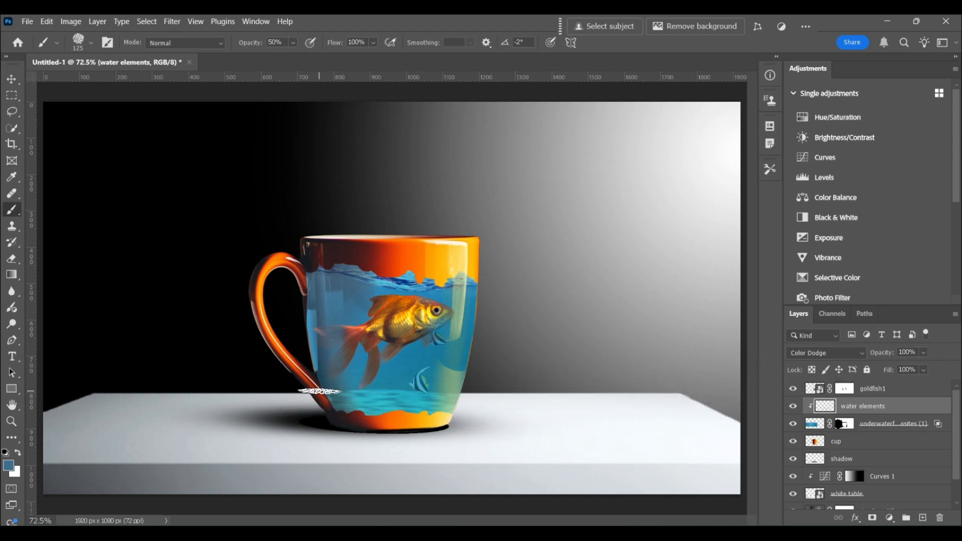
{"action": "left_click", "coordinate": [91, 43]}
{"action": "left_click_drag", "start_coordinate": [39, 91], "coordinate": [53, 91]}
{"action": "left_click", "coordinate": [311, 377]}
{"action": "left_click", "coordinate": [91, 45]}
{"action": "left_click", "coordinate": [352, 395]}
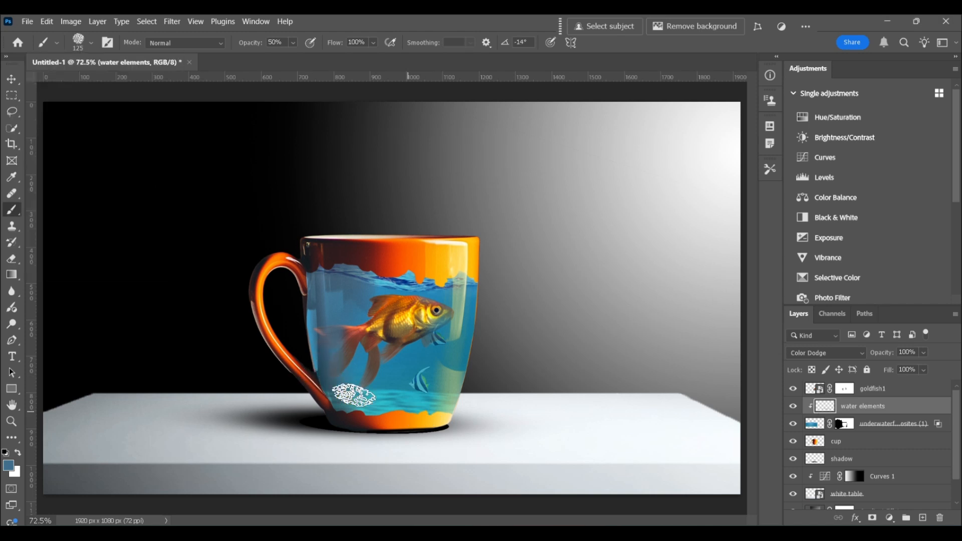
- Enlarge the textured brush beyond 125 px and dab texture into the lower-left corner of the mug's water
{"action": "key", "text": "bracketright"}
{"action": "key", "text": "bracketright"}
{"action": "key", "text": "bracketright"}
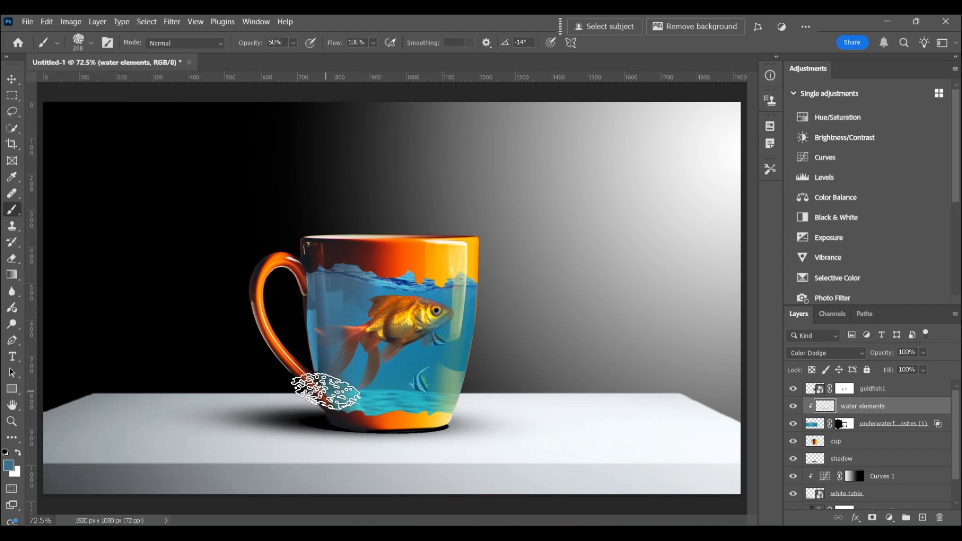
{"action": "key", "text": "bracketright"}
{"action": "key", "text": "bracketright"}
{"action": "key", "text": "bracketright"}
{"action": "left_click", "coordinate": [326, 394]}
- Reduce the brush to 175 px and dab more lower-left water texture, rotating the tip to -63°, -89° and 102°
{"action": "key", "text": "bracketleft"}
{"action": "key", "text": "bracketleft"}
{"action": "key", "text": "bracketleft"}
{"action": "key", "text": "bracketleft"}
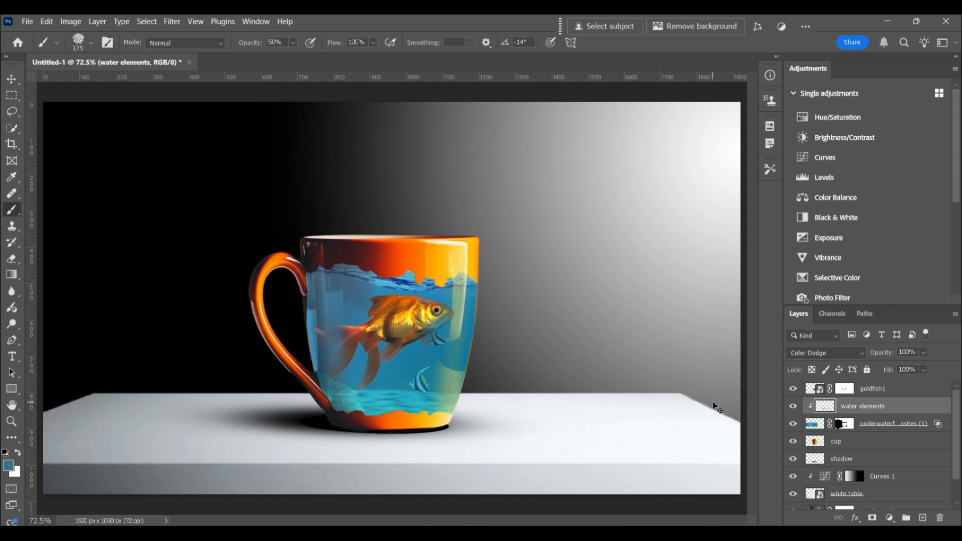
{"action": "left_click", "coordinate": [91, 42]}
{"action": "left_click_drag", "start_coordinate": [55, 90], "coordinate": [45, 102]}
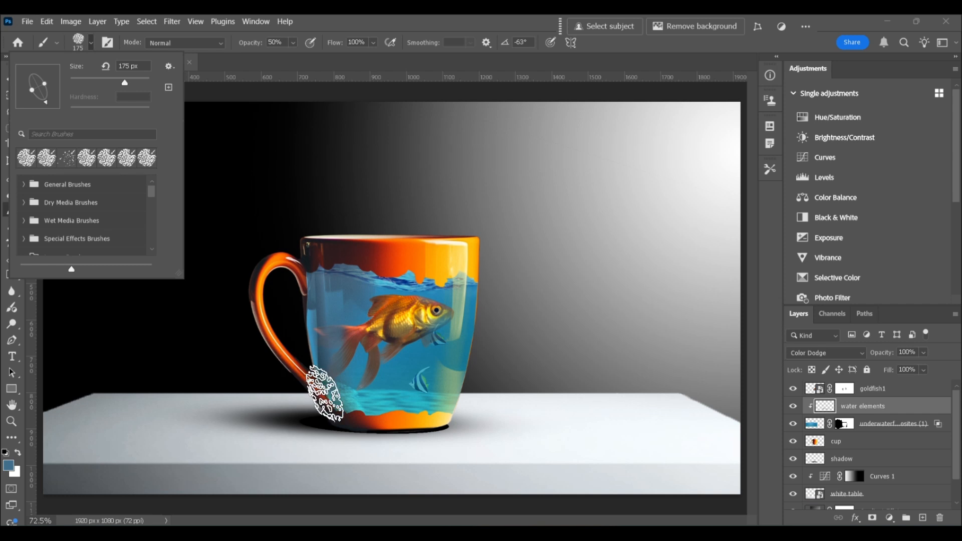
{"action": "left_click", "coordinate": [342, 402]}
{"action": "left_click", "coordinate": [91, 43]}
{"action": "left_click_drag", "start_coordinate": [46, 102], "coordinate": [38, 105]}
{"action": "left_click", "coordinate": [335, 411]}
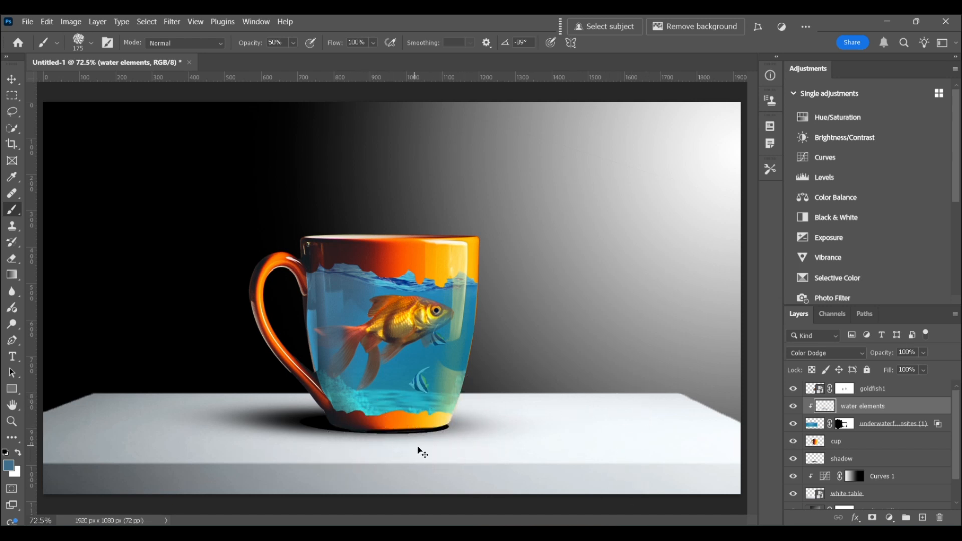
{"action": "left_click", "coordinate": [91, 44]}
{"action": "left_click_drag", "start_coordinate": [39, 100], "coordinate": [36, 73]}
{"action": "left_click", "coordinate": [389, 437]}
- Add a drop shadow to the underwaterforcomposites (1) layer in a dark yellow-brown based on colors sampled from the mug
{"action": "left_click", "coordinate": [817, 425]}
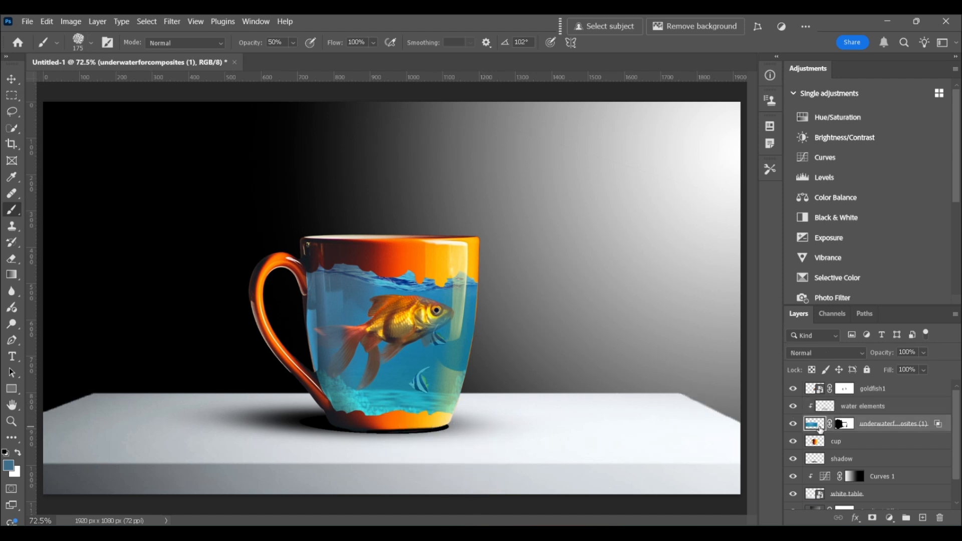
{"action": "double_click", "coordinate": [937, 423]}
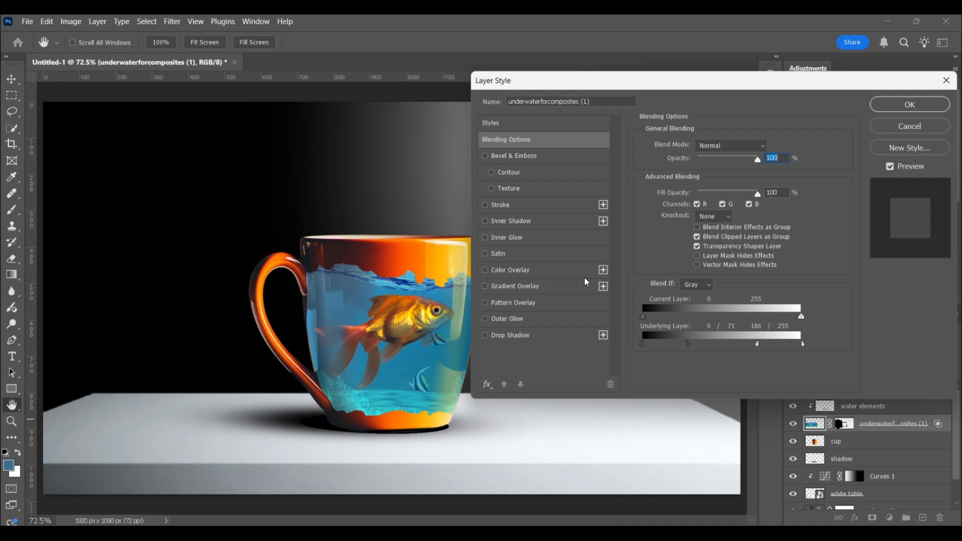
{"action": "left_click", "coordinate": [521, 341]}
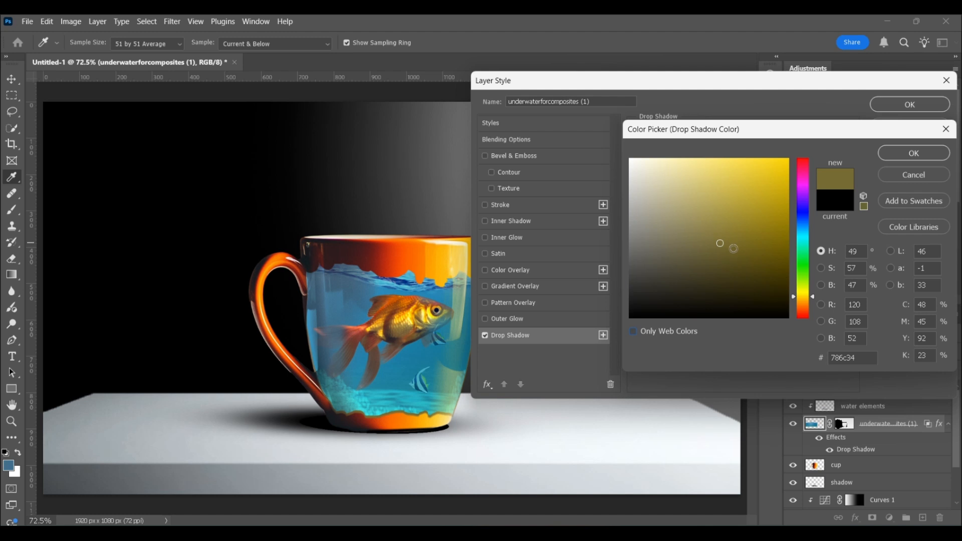
{"action": "left_click", "coordinate": [410, 420]}
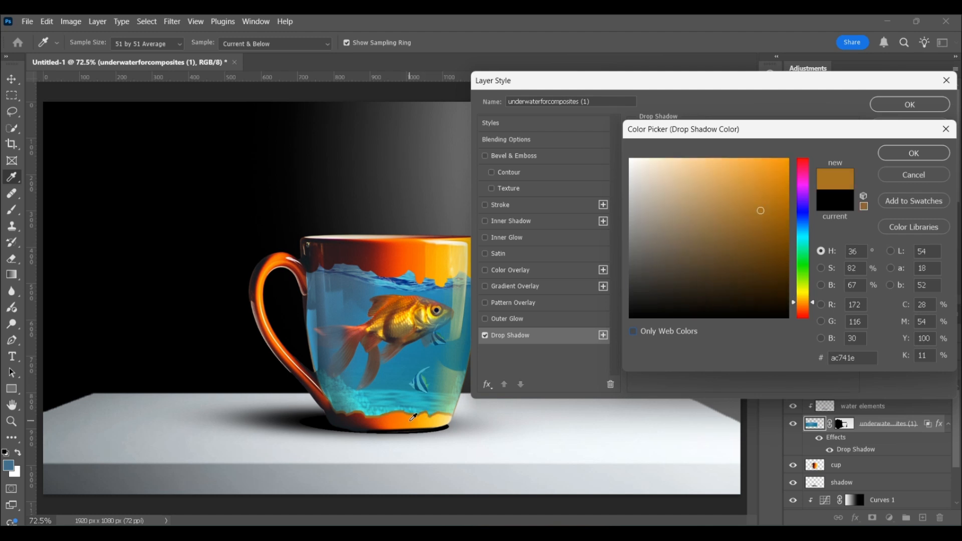
{"action": "left_click", "coordinate": [440, 419]}
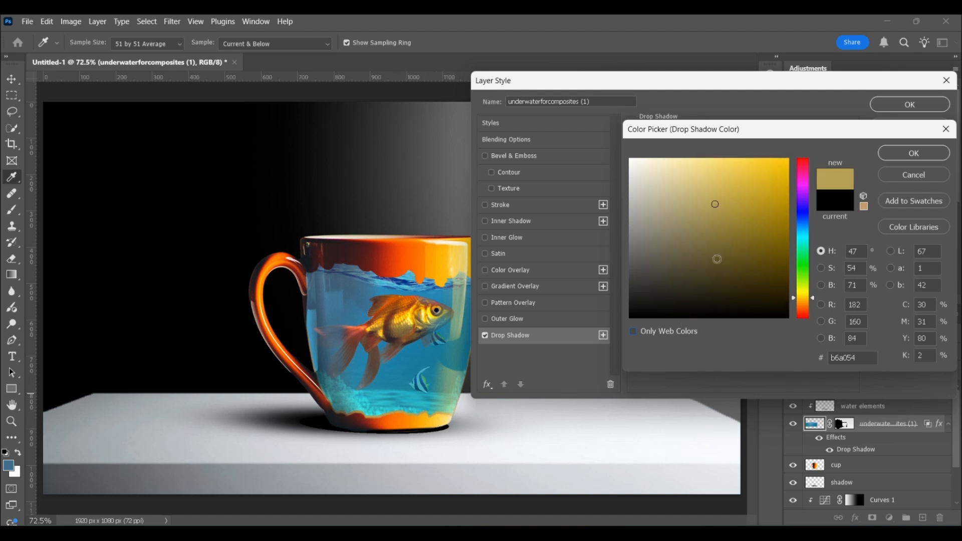
{"action": "left_click", "coordinate": [715, 258]}
{"action": "left_click", "coordinate": [902, 153]}
- Adjust the opacity, distance, spread and size of the underwater layer's drop shadow
{"action": "left_click_drag", "start_coordinate": [745, 162], "coordinate": [768, 164]}
{"action": "mouse_move", "coordinate": [689, 202]}
{"action": "left_mouse_down"}
{"action": "mouse_move", "coordinate": [685, 230]}
{"action": "mouse_move", "coordinate": [689, 204]}
{"action": "mouse_move", "coordinate": [686, 218]}
{"action": "left_mouse_up"}
{"action": "left_click", "coordinate": [687, 217]}
{"action": "left_click_drag", "start_coordinate": [687, 231], "coordinate": [690, 234]}
- Stamp all visible layers into a new layer above goldfish1 and quick-select the mug's orange upper band, excluding the handle
{"action": "key", "text": "ctrl+plus"}
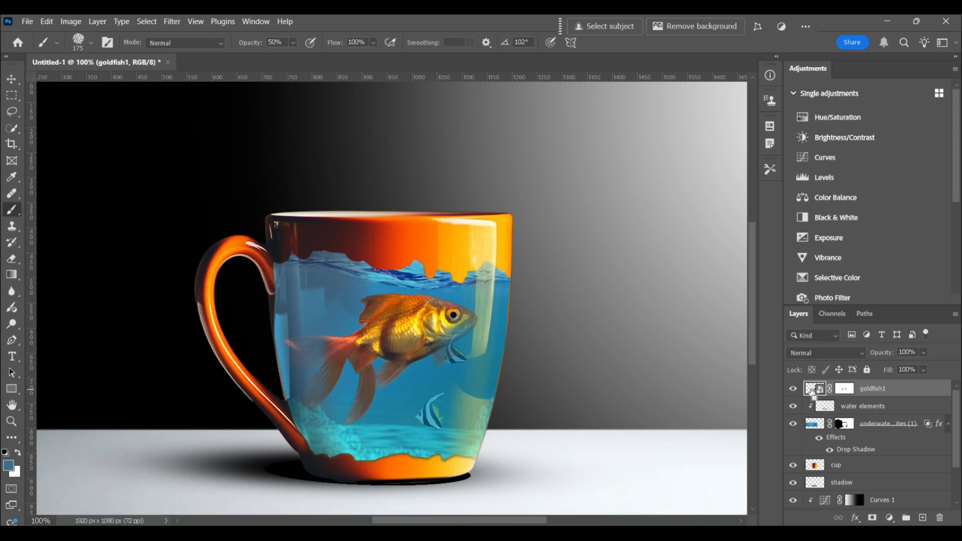
{"action": "key", "text": "ctrl+alt+shift+e"}
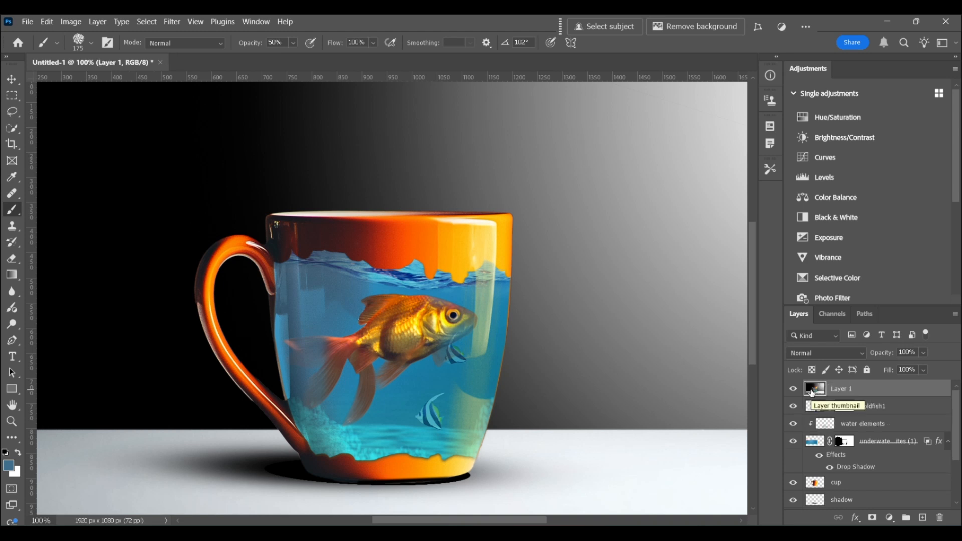
{"action": "key", "text": "w"}
{"action": "key", "text": "z"}
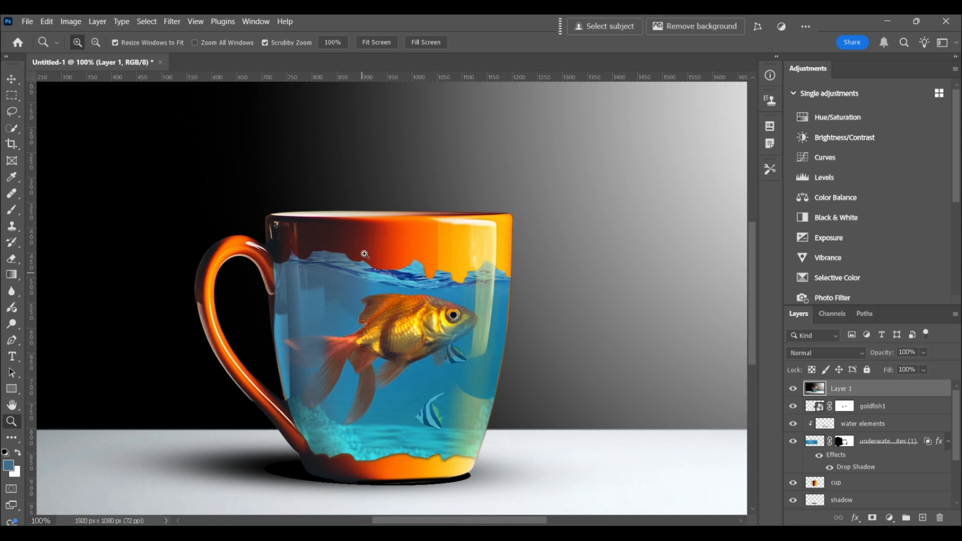
{"action": "left_click", "coordinate": [363, 241]}
{"action": "left_click", "coordinate": [12, 128]}
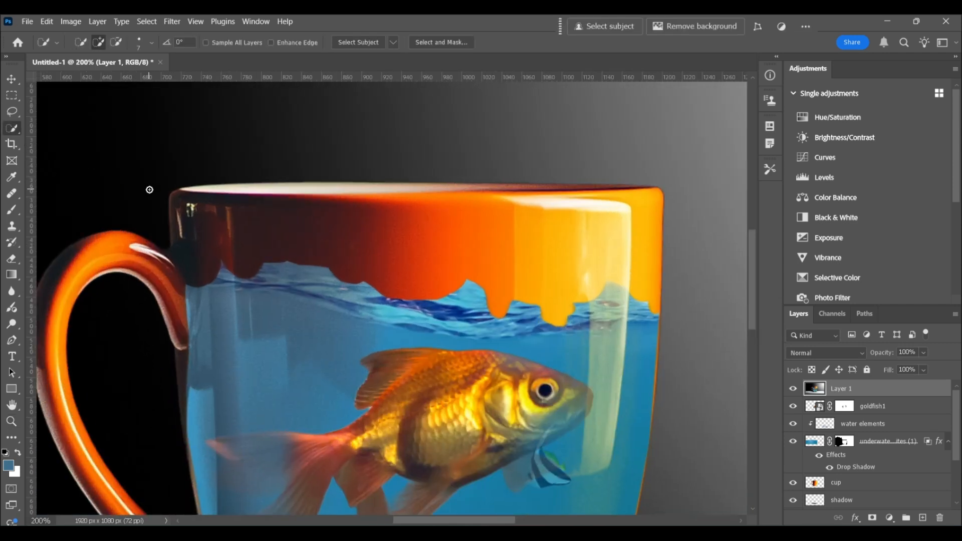
{"action": "mouse_move", "coordinate": [188, 210]}
{"action": "left_mouse_down"}
{"action": "mouse_move", "coordinate": [215, 228]}
{"action": "mouse_move", "coordinate": [228, 215]}
{"action": "mouse_move", "coordinate": [381, 232]}
{"action": "mouse_move", "coordinate": [641, 217]}
{"action": "left_mouse_up"}
{"action": "key", "text": "alt"}
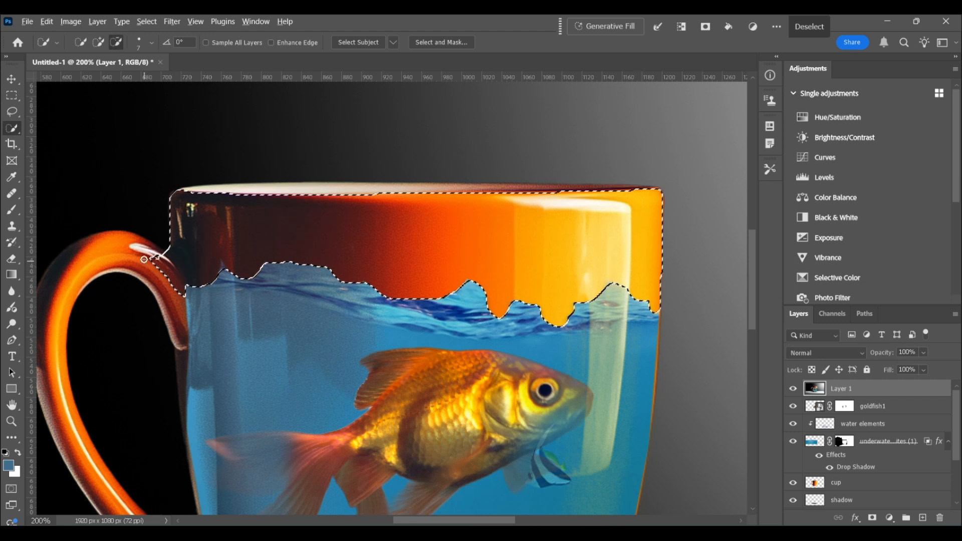
{"action": "left_click_drag", "start_coordinate": [156, 260], "coordinate": [171, 280]}
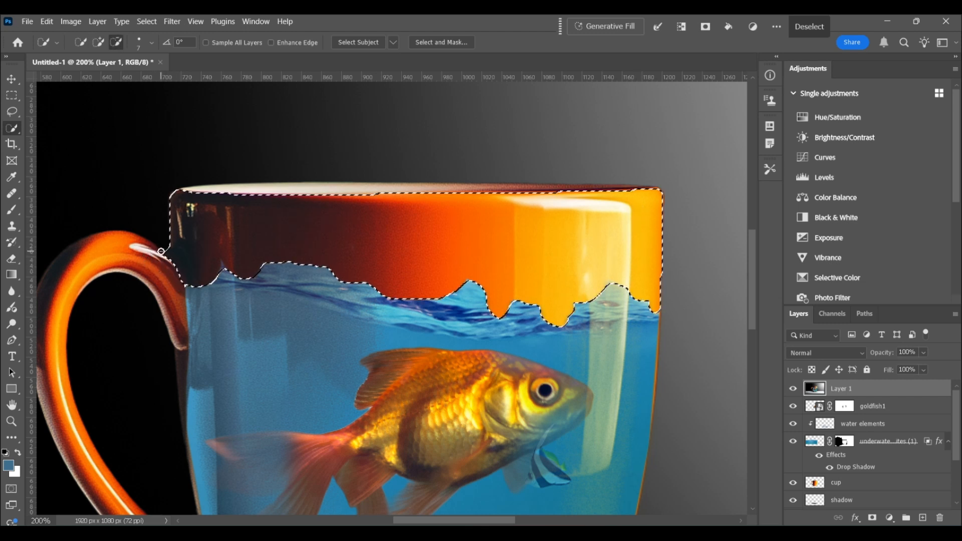
{"action": "left_click", "coordinate": [183, 264]}
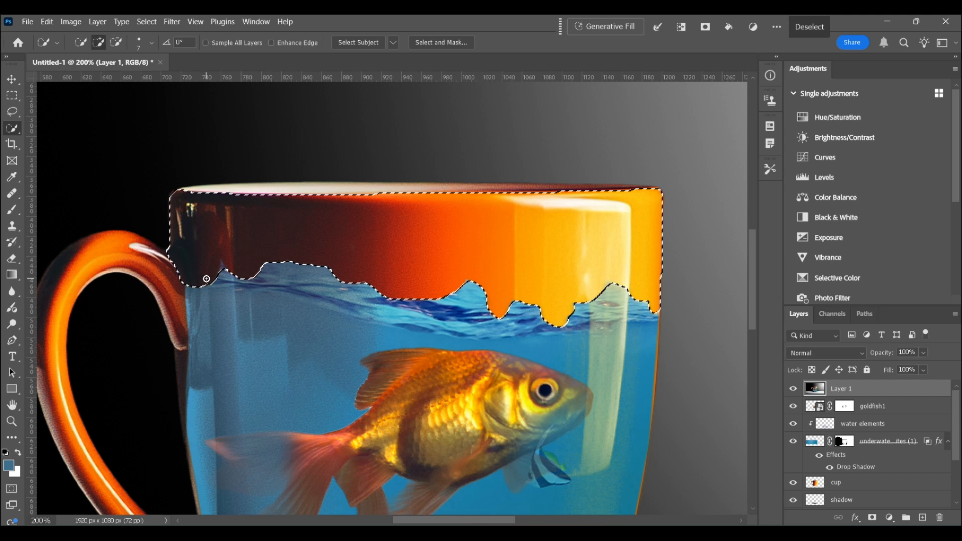
- Copy the selected orange band to its own layer and delete the stamped composite layer
{"action": "key", "text": "ctrl+j"}
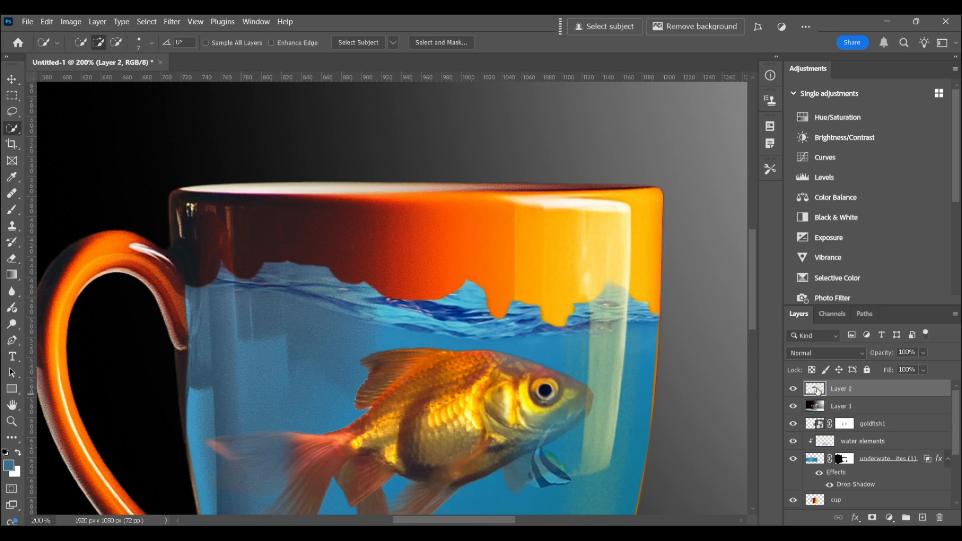
{"action": "left_click_drag", "start_coordinate": [819, 406], "coordinate": [940, 519]}
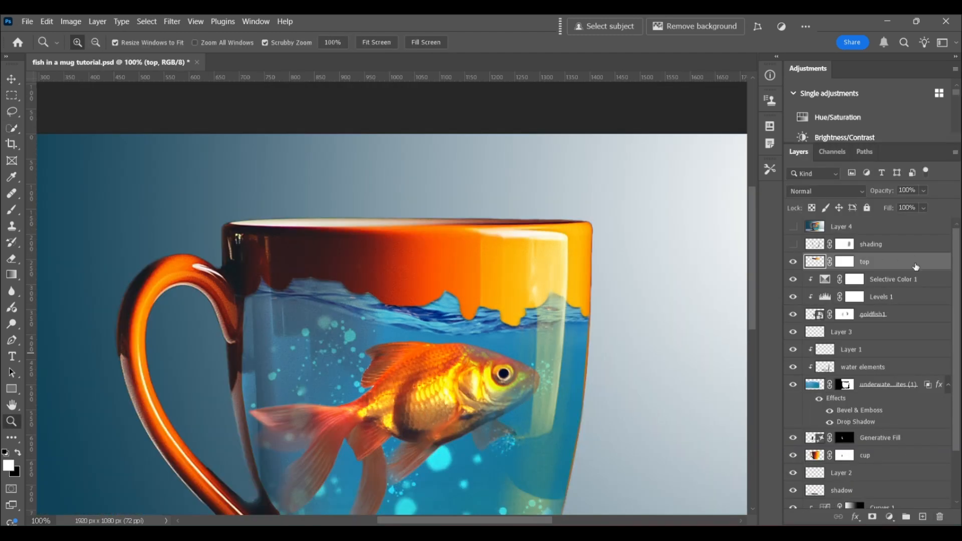
- Apply an Inner Bevel to the top layer with 40% depth, 6 px size, 0% highlight opacity and 100% Multiply shadow
{"action": "double_click", "coordinate": [915, 266]}
{"action": "left_click_drag", "start_coordinate": [610, 120], "coordinate": [737, 121]}
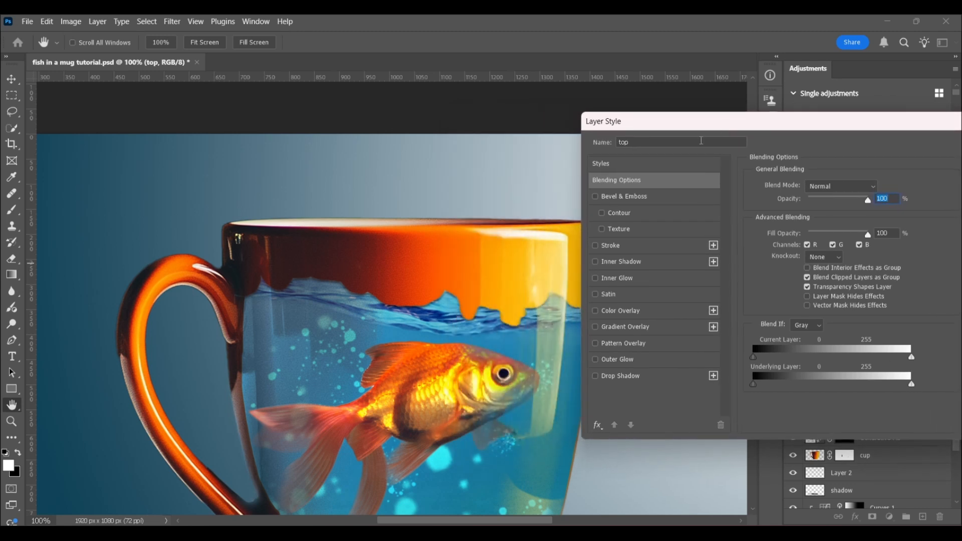
{"action": "left_click", "coordinate": [595, 197]}
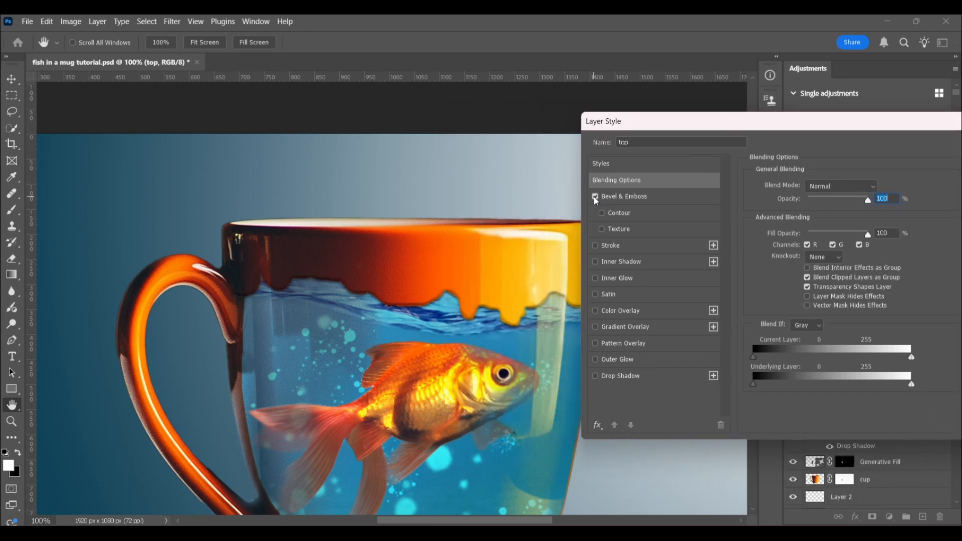
{"action": "left_click", "coordinate": [653, 199]}
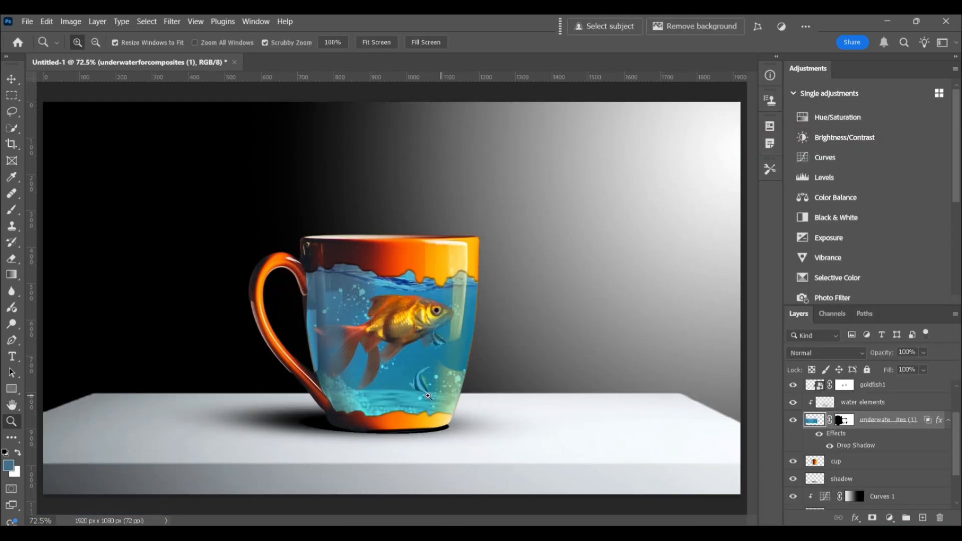
{"action": "left_click_drag", "start_coordinate": [428, 395], "coordinate": [422, 395]}
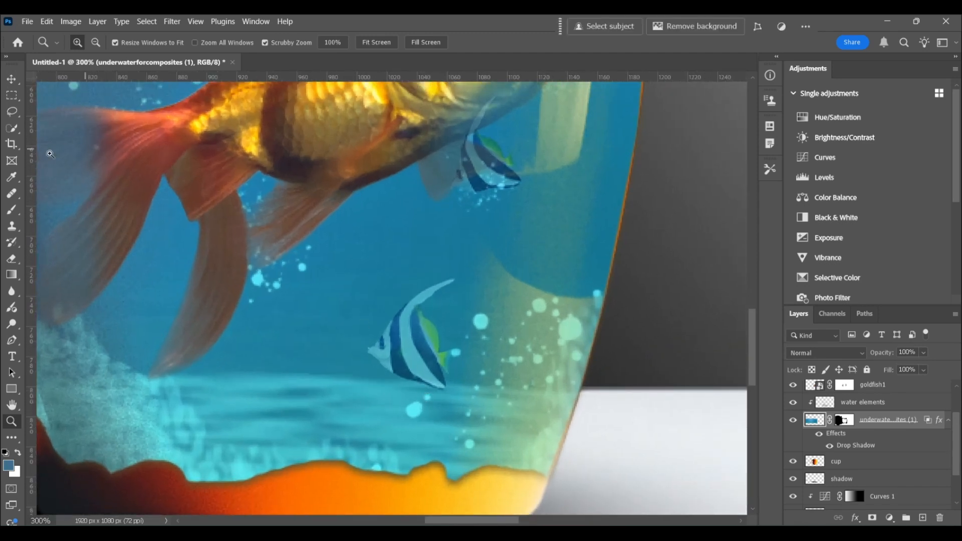
- Erase the lower striped fish from the underwater scene with the Remove tool
{"action": "right_click", "coordinate": [12, 193]}
{"action": "left_click", "coordinate": [86, 204]}
{"action": "key", "text": "bracketleft"}
{"action": "key", "text": "bracketleft"}
{"action": "key", "text": "bracketleft"}
{"action": "key", "text": "bracketleft"}
{"action": "key", "text": "bracketleft"}
{"action": "key", "text": "bracketleft"}
{"action": "mouse_move", "coordinate": [453, 277]}
{"action": "left_mouse_down"}
{"action": "mouse_move", "coordinate": [389, 326]}
{"action": "mouse_move", "coordinate": [384, 354]}
{"action": "mouse_move", "coordinate": [442, 379]}
{"action": "mouse_move", "coordinate": [426, 318]}
{"action": "mouse_move", "coordinate": [392, 325]}
{"action": "left_mouse_up"}
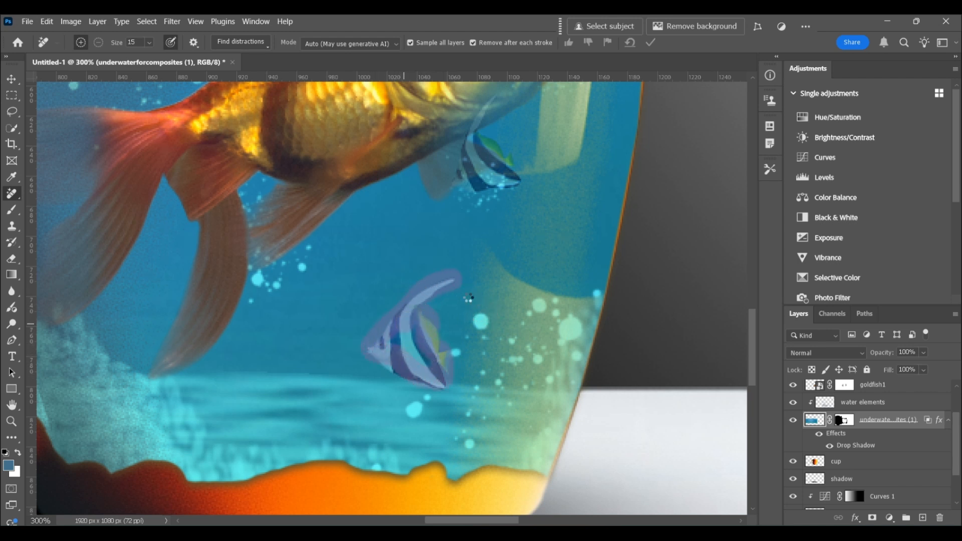
- Shrink the Remove tool brush and erase the small striped fish beneath the goldfish's head
{"action": "key", "text": "bracketleft"}
{"action": "key", "text": "bracketleft"}
{"action": "key", "text": "bracketleft"}
{"action": "key", "text": "bracketleft"}
{"action": "key", "text": "bracketleft"}
{"action": "mouse_move", "coordinate": [470, 131]}
{"action": "left_mouse_down"}
{"action": "mouse_move", "coordinate": [461, 166]}
{"action": "mouse_move", "coordinate": [475, 188]}
{"action": "mouse_move", "coordinate": [519, 182]}
{"action": "mouse_move", "coordinate": [499, 147]}
{"action": "mouse_move", "coordinate": [474, 145]}
{"action": "mouse_move", "coordinate": [495, 148]}
{"action": "mouse_move", "coordinate": [504, 176]}
{"action": "mouse_move", "coordinate": [473, 181]}
{"action": "left_mouse_up"}
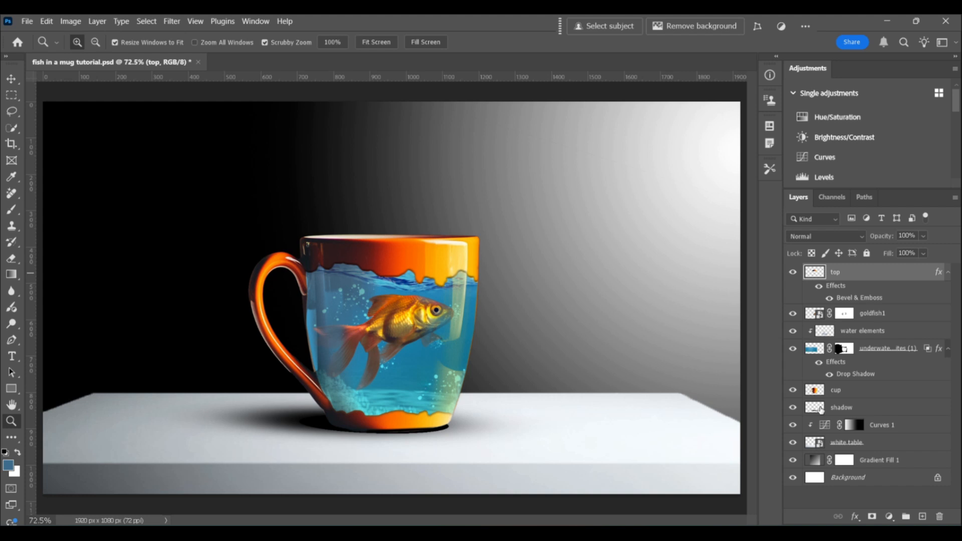
- Group the layers from top down to shadow and name the group "mug with fish"
{"action": "left_click", "coordinate": [820, 408], "text": "shift"}
{"action": "key", "text": "ctrl+g"}
{"action": "double_click", "coordinate": [836, 273]}
{"action": "type", "text": "mug with fish"}
{"action": "key", "text": "Return"}
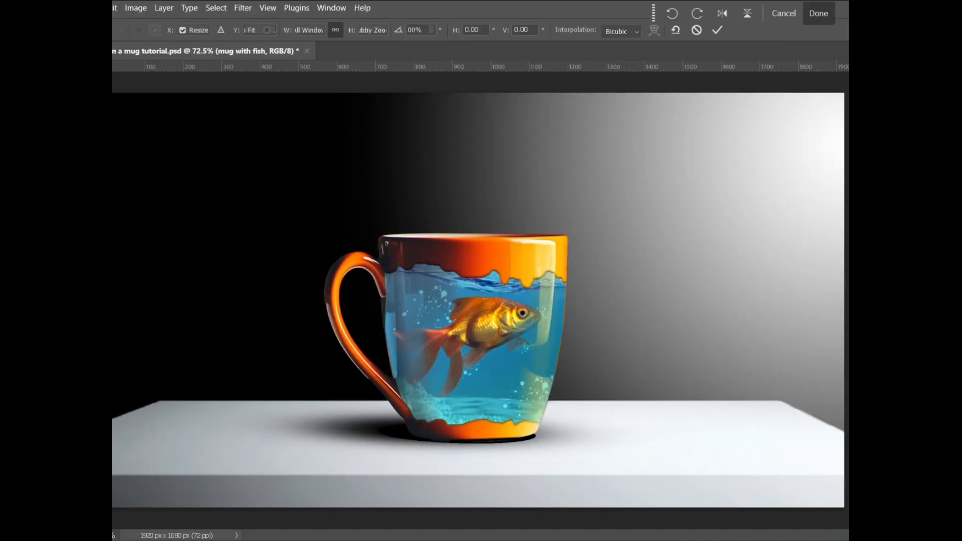
- Scale up the mug with fish group and reposition it so the mug stands larger on the table
{"action": "key", "text": "ctrl+t"}
{"action": "key", "text": "ctrl+minus"}
{"action": "key", "text": "ctrl+minus"}
{"action": "key", "text": "ctrl+minus"}
{"action": "left_click_drag", "start_coordinate": [468, 180], "coordinate": [466, 159]}
{"action": "left_click_drag", "start_coordinate": [465, 446], "coordinate": [465, 539]}
{"action": "left_click_drag", "start_coordinate": [475, 366], "coordinate": [483, 314]}
{"action": "left_click_drag", "start_coordinate": [206, 108], "coordinate": [184, 93]}
{"action": "left_click_drag", "start_coordinate": [473, 269], "coordinate": [485, 277]}
{"action": "key", "text": "Return"}
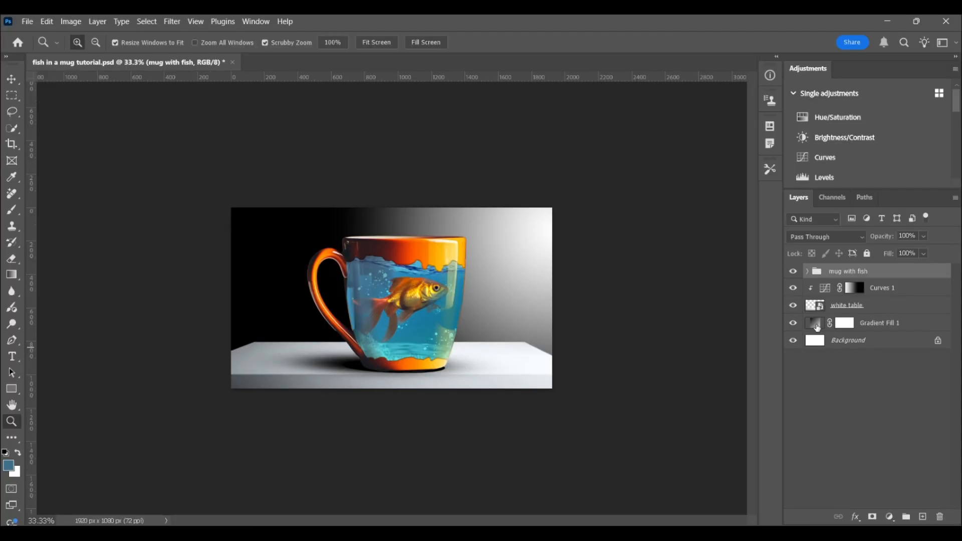
- Change the background gradient's black stop to dark blue #0f4258 and slightly increase the gradient's scale
{"action": "double_click", "coordinate": [817, 327]}
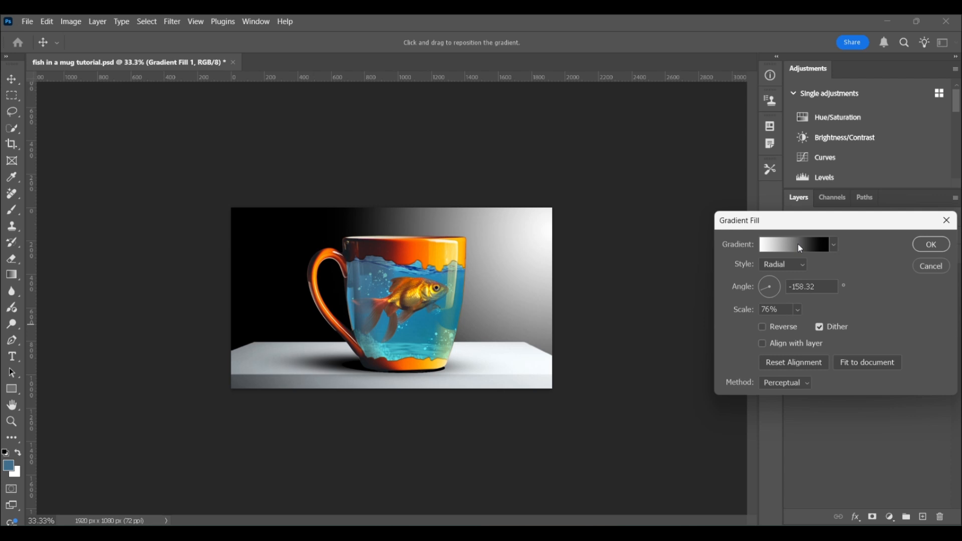
{"action": "left_click", "coordinate": [799, 244]}
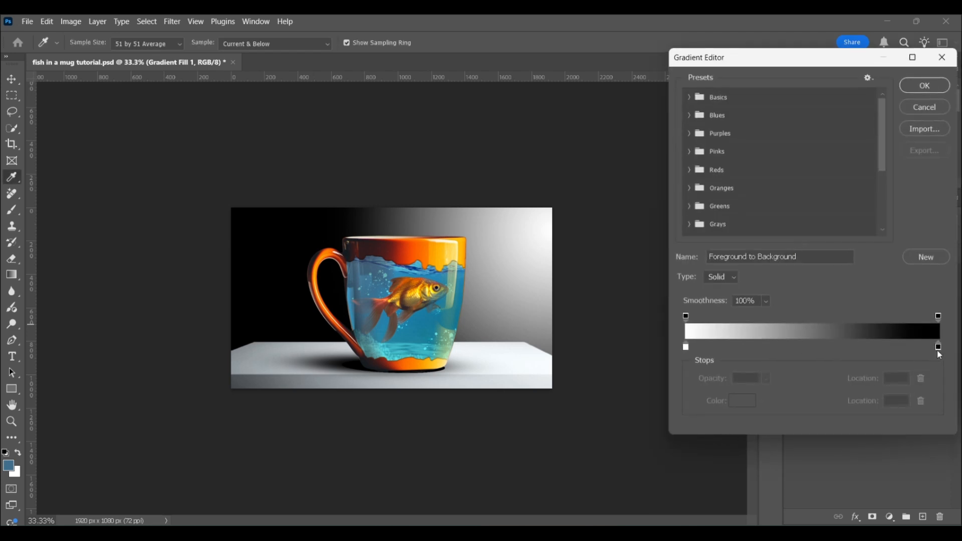
{"action": "double_click", "coordinate": [938, 346]}
{"action": "left_click", "coordinate": [802, 240]}
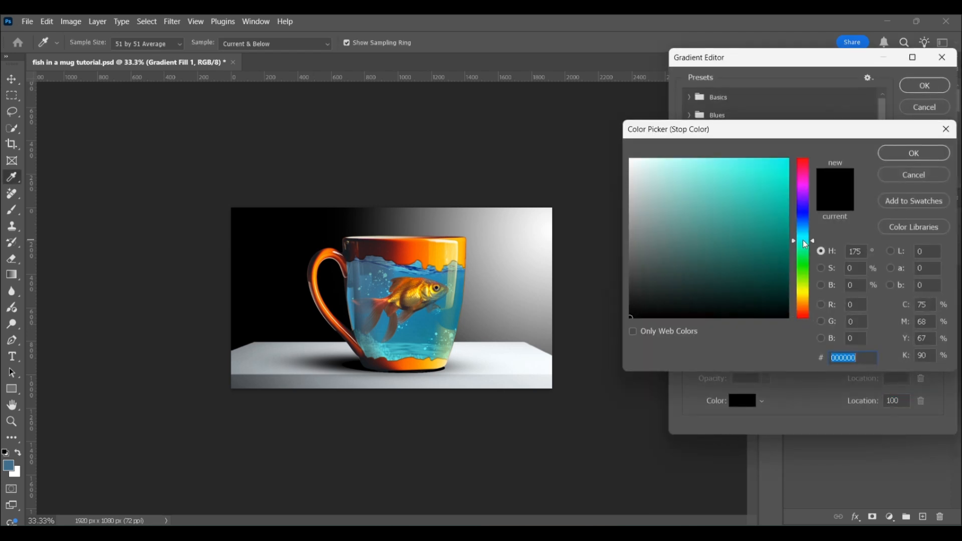
{"action": "left_click_drag", "start_coordinate": [802, 229], "coordinate": [801, 222]}
{"action": "mouse_move", "coordinate": [786, 157]}
{"action": "left_mouse_down"}
{"action": "mouse_move", "coordinate": [745, 256]}
{"action": "mouse_move", "coordinate": [764, 263]}
{"action": "left_mouse_up"}
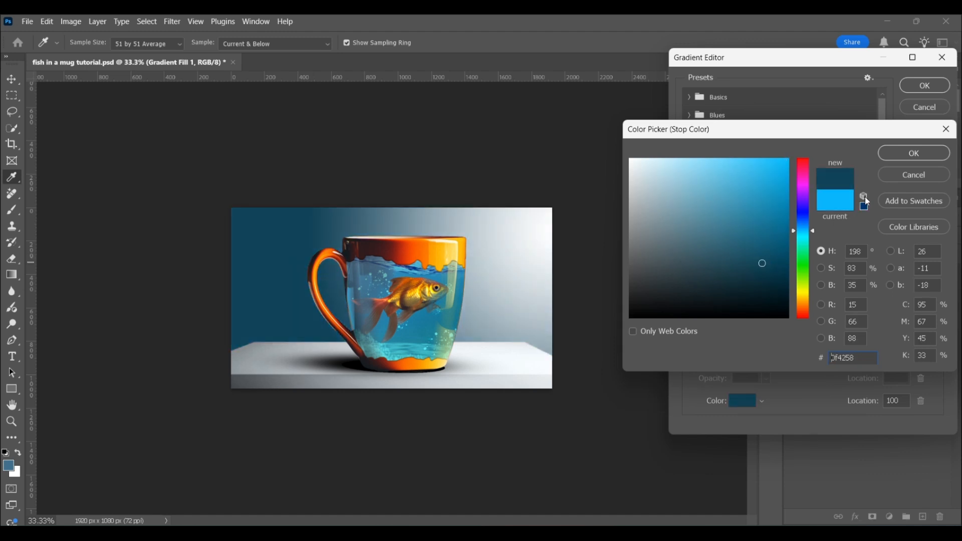
{"action": "left_click", "coordinate": [908, 154]}
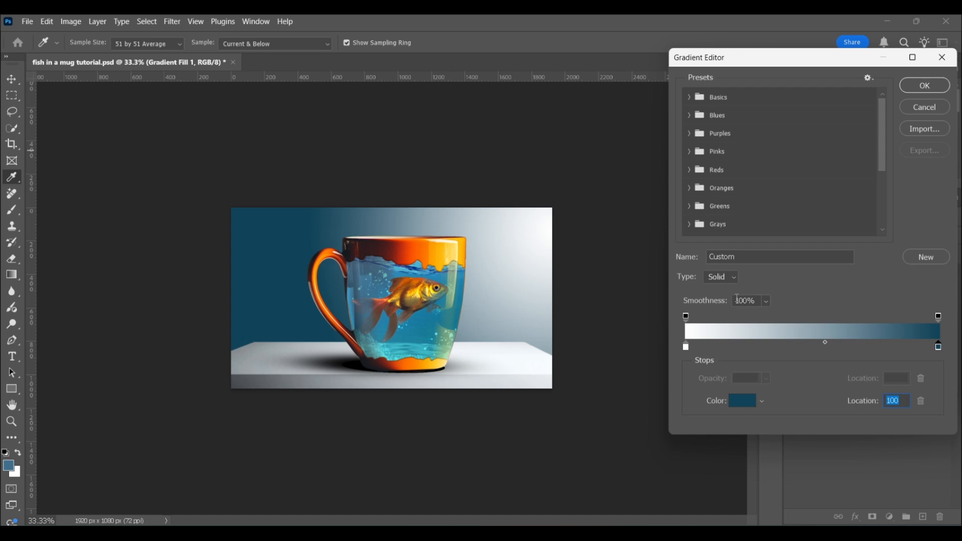
{"action": "left_click", "coordinate": [926, 87]}
{"action": "left_click_drag", "start_coordinate": [750, 312], "coordinate": [753, 312]}
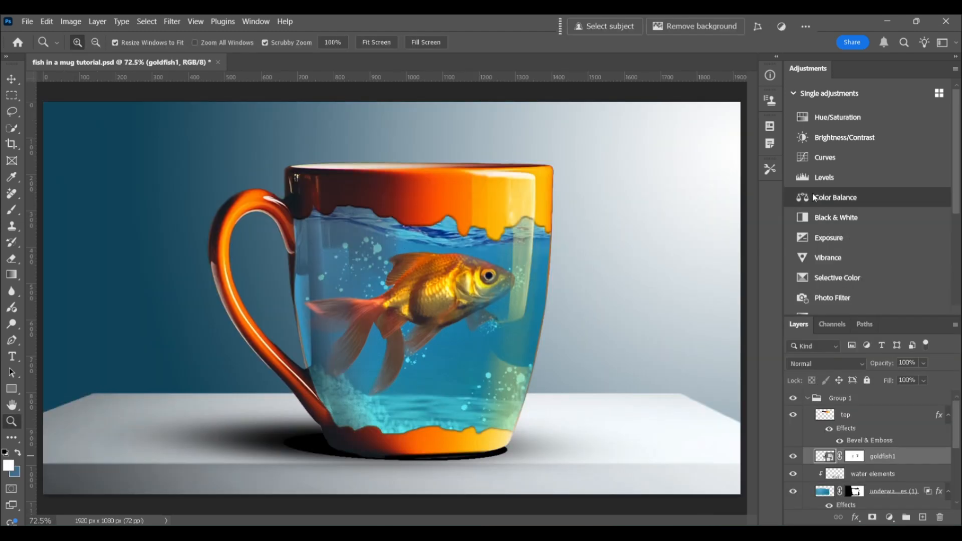
- Brighten the goldfish with a Levels adjustment by lowering its white input level, and compare before and after
{"action": "left_click", "coordinate": [824, 178]}
{"action": "left_click_drag", "start_coordinate": [748, 398], "coordinate": [729, 397]}
{"action": "left_click", "coordinate": [724, 491]}
{"action": "left_click", "coordinate": [724, 491]}
{"action": "left_click", "coordinate": [760, 252]}
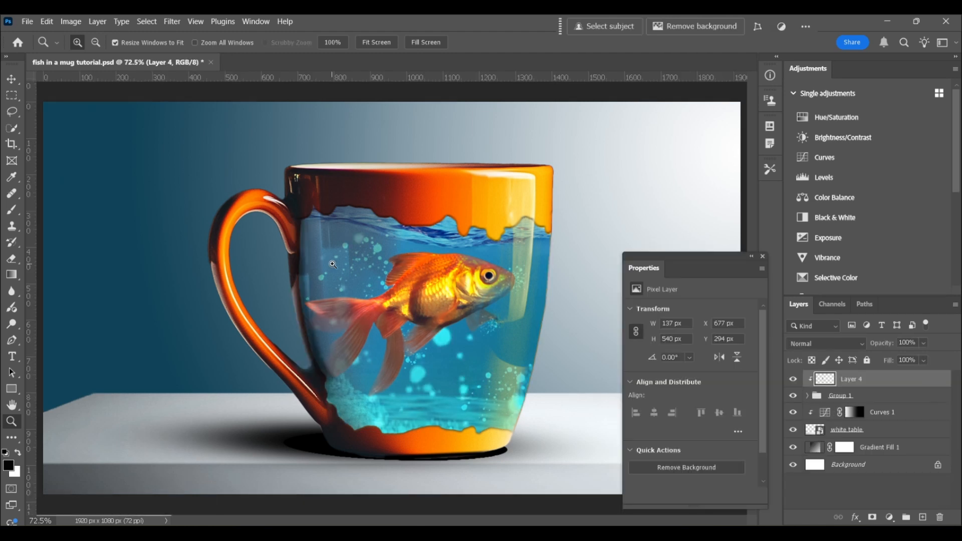
- Paint faint black shading on Layer 4 along the water's lower-left and bottom edges with a 60 px brush at 2% opacity
{"action": "key", "text": "b"}
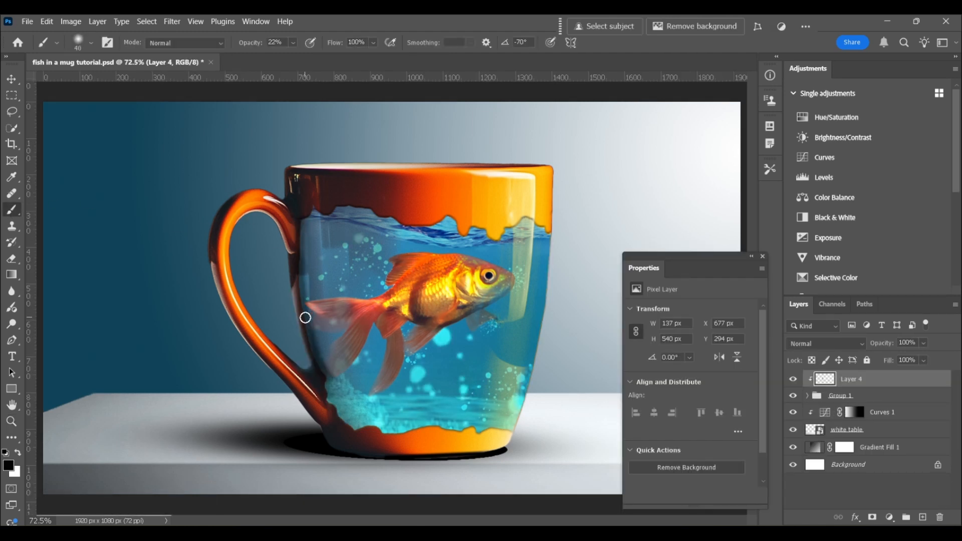
{"action": "mouse_move", "coordinate": [331, 379]}
{"action": "left_mouse_down"}
{"action": "mouse_move", "coordinate": [351, 420]}
{"action": "mouse_move", "coordinate": [378, 423]}
{"action": "mouse_move", "coordinate": [365, 414]}
{"action": "left_mouse_up"}
{"action": "left_click", "coordinate": [295, 44]}
{"action": "left_click_drag", "start_coordinate": [298, 55], "coordinate": [287, 55]}
{"action": "key", "text": "bracketright"}
{"action": "key", "text": "bracketright"}
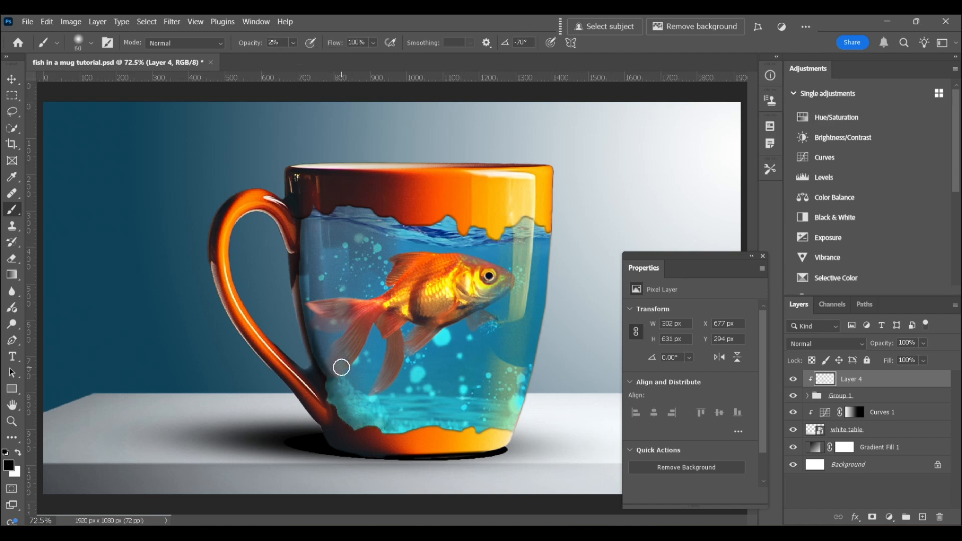
{"action": "key", "text": "ctrl+z"}
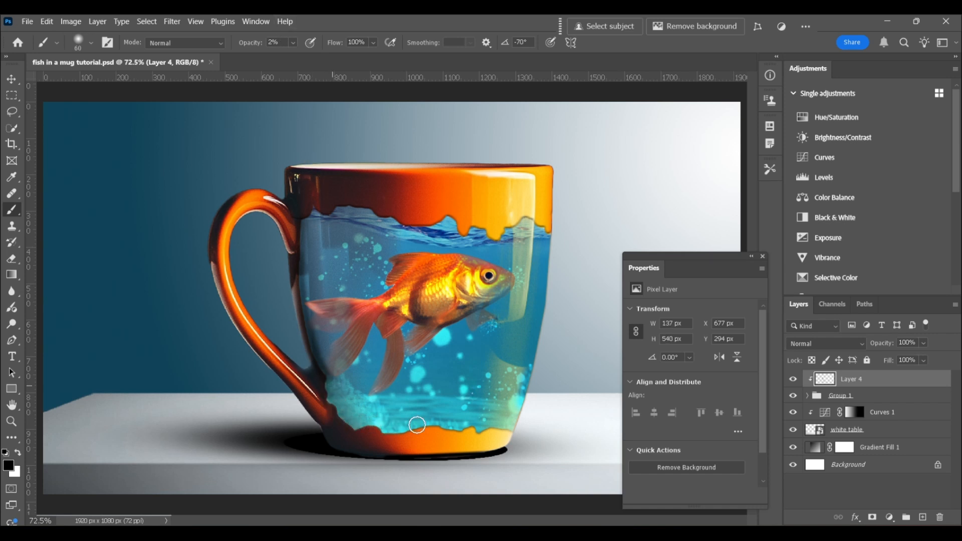
{"action": "mouse_move", "coordinate": [404, 424]}
{"action": "left_mouse_down"}
{"action": "mouse_move", "coordinate": [346, 411]}
{"action": "mouse_move", "coordinate": [368, 419]}
{"action": "mouse_move", "coordinate": [448, 414]}
{"action": "mouse_move", "coordinate": [429, 419]}
{"action": "left_mouse_up"}
{"action": "left_click_drag", "start_coordinate": [332, 389], "coordinate": [338, 401]}
- Darken the left and right inner edges of the mug's water with a 70 px black brush at 33% opacity
{"action": "left_click", "coordinate": [294, 44]}
{"action": "left_click_drag", "start_coordinate": [292, 58], "coordinate": [300, 59]}
{"action": "key", "text": "]"}
{"action": "mouse_move", "coordinate": [312, 309]}
{"action": "left_mouse_down"}
{"action": "mouse_move", "coordinate": [332, 399]}
{"action": "mouse_move", "coordinate": [359, 419]}
{"action": "left_mouse_up"}
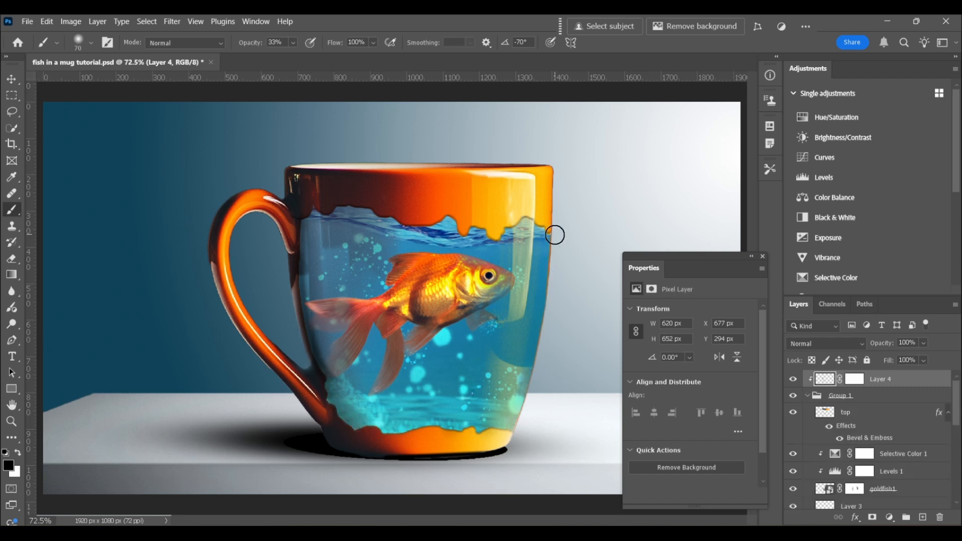
{"action": "mouse_move", "coordinate": [553, 284]}
{"action": "left_mouse_down"}
{"action": "mouse_move", "coordinate": [536, 378]}
{"action": "mouse_move", "coordinate": [513, 425]}
{"action": "left_mouse_up"}
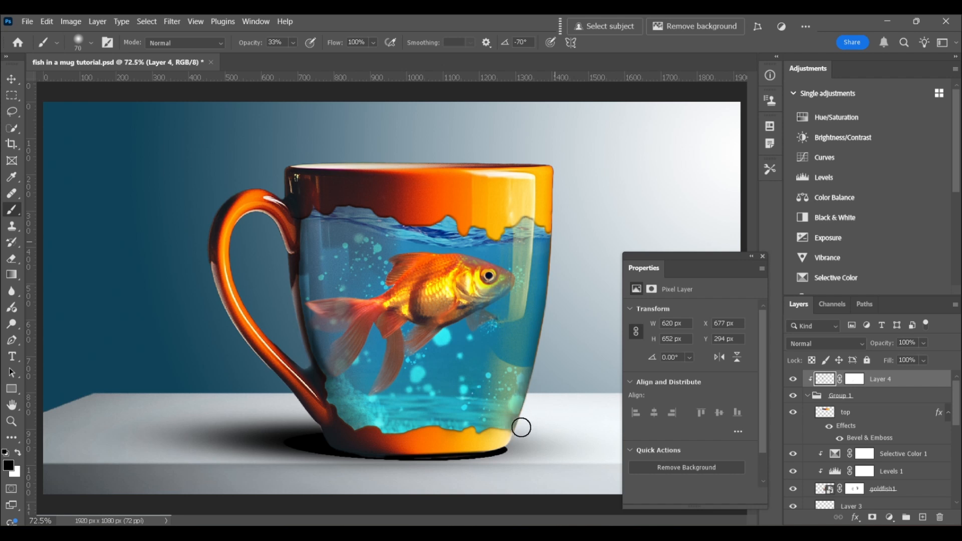
- Set Layer 4's blend mode to Soft Light and paint more black shading along both sides of the water
{"action": "left_click", "coordinate": [839, 347]}
{"action": "left_click", "coordinate": [842, 346]}
{"action": "mouse_move", "coordinate": [560, 240]}
{"action": "left_mouse_down"}
{"action": "mouse_move", "coordinate": [543, 419]}
{"action": "mouse_move", "coordinate": [380, 431]}
{"action": "left_mouse_up"}
{"action": "left_click_drag", "start_coordinate": [550, 278], "coordinate": [515, 431]}
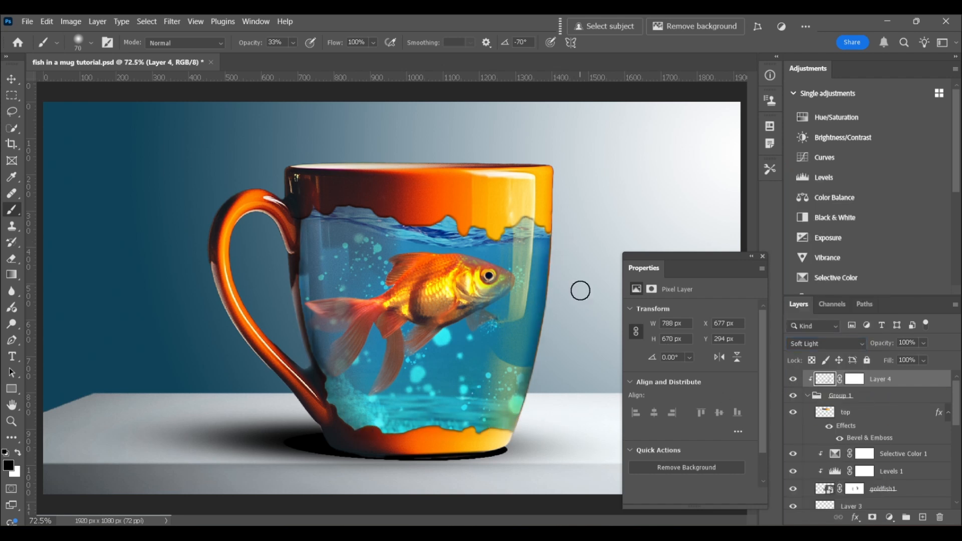
{"action": "left_click_drag", "start_coordinate": [304, 230], "coordinate": [333, 381]}
- Soften the shading on the mug's right side by painting black on Layer 4's mask with a 300 px brush, and compare before and after
{"action": "left_click", "coordinate": [859, 379]}
{"action": "left_click", "coordinate": [18, 452]}
{"action": "key", "text": "bracketright"}
{"action": "key", "text": "bracketright"}
{"action": "key", "text": "bracketright"}
{"action": "key", "text": "bracketright"}
{"action": "key", "text": "bracketright"}
{"action": "key", "text": "bracketright"}
{"action": "key", "text": "bracketright"}
{"action": "key", "text": "bracketright"}
{"action": "key", "text": "bracketright"}
{"action": "left_click_drag", "start_coordinate": [576, 250], "coordinate": [566, 357]}
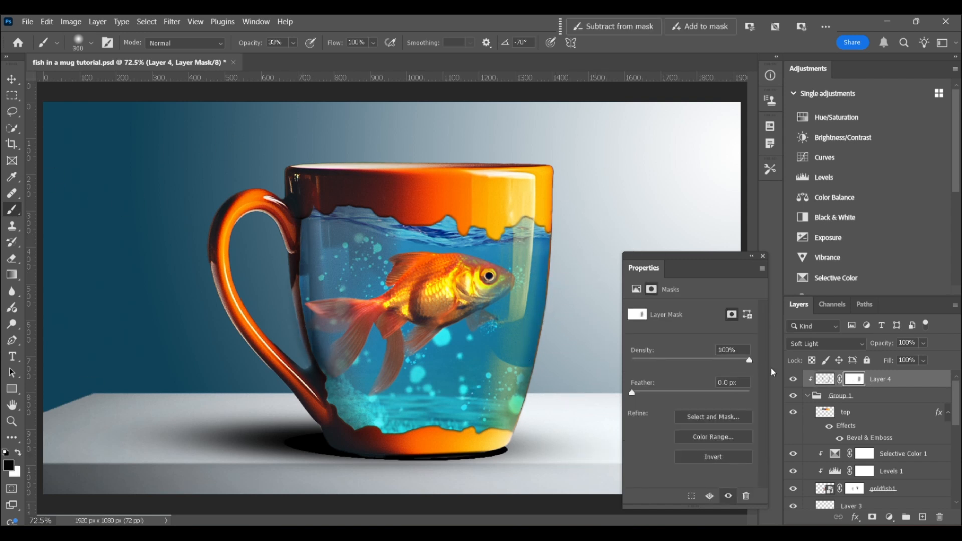
{"action": "left_click", "coordinate": [796, 381]}
{"action": "left_click", "coordinate": [798, 382]}
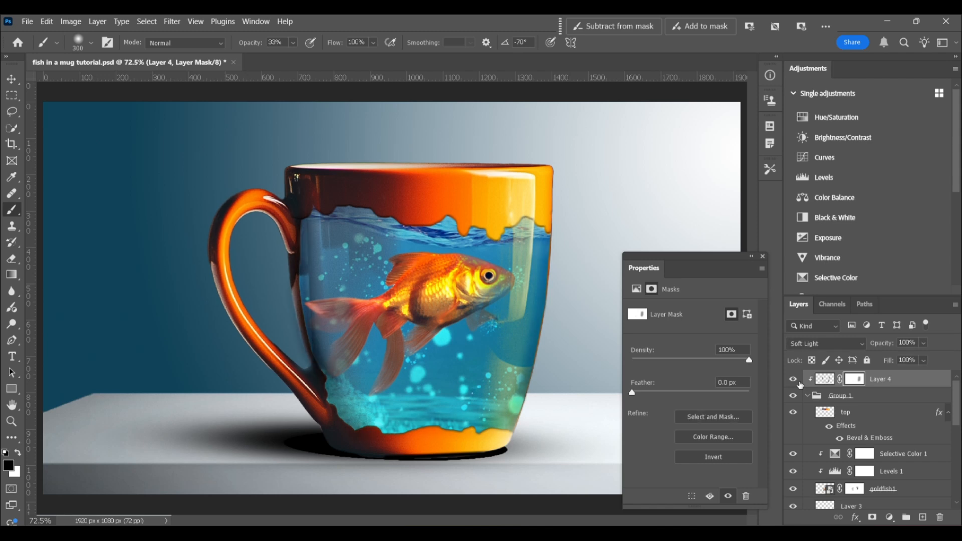